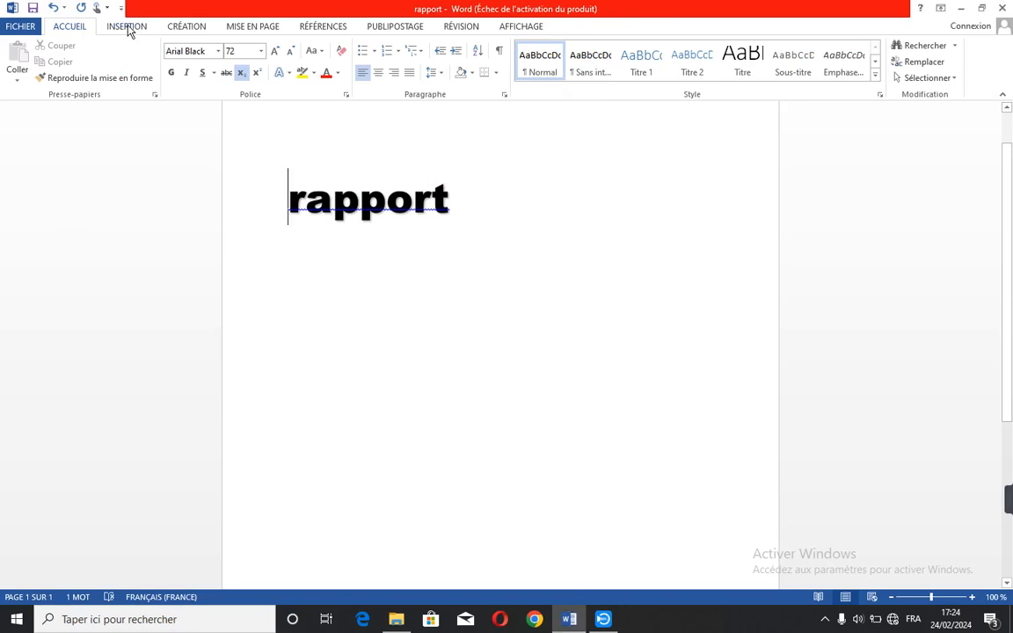
Insert a page break before the word "rapport" and place the cursor on the empty page before it.
click(128, 28)
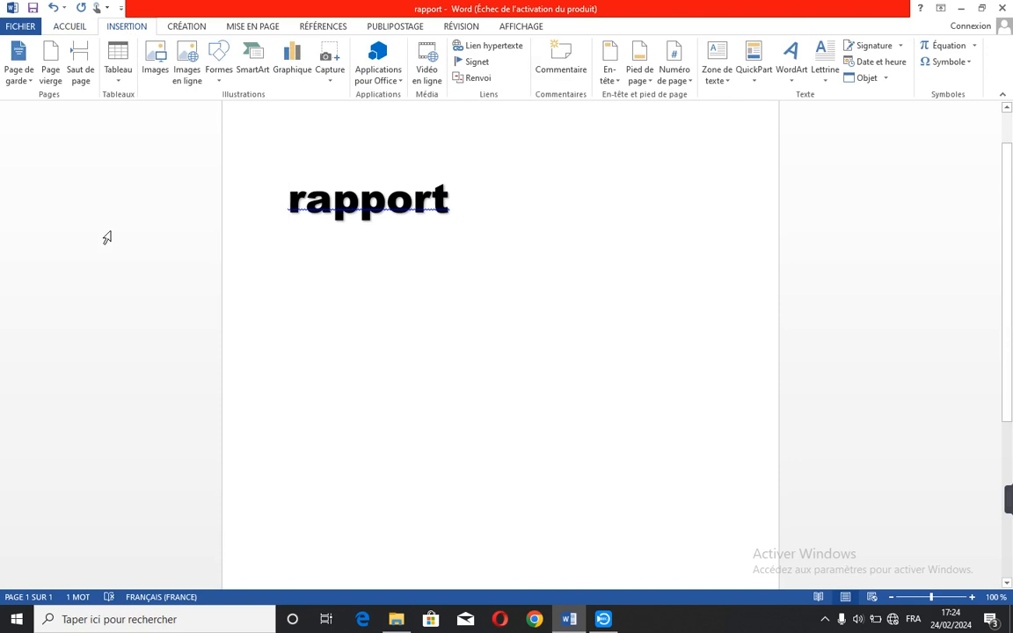
click(81, 62)
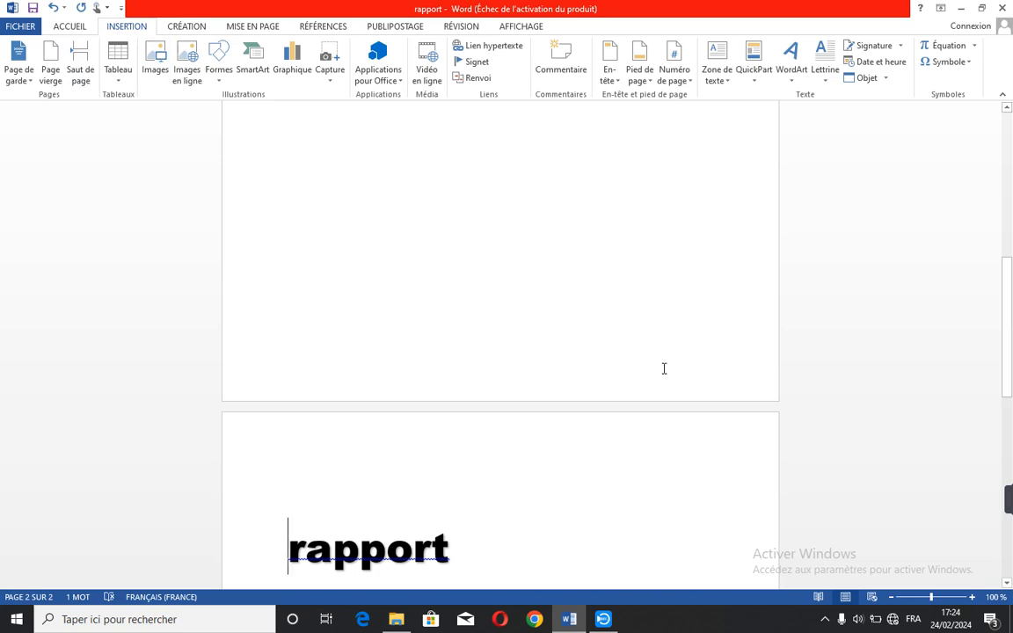
click(459, 206)
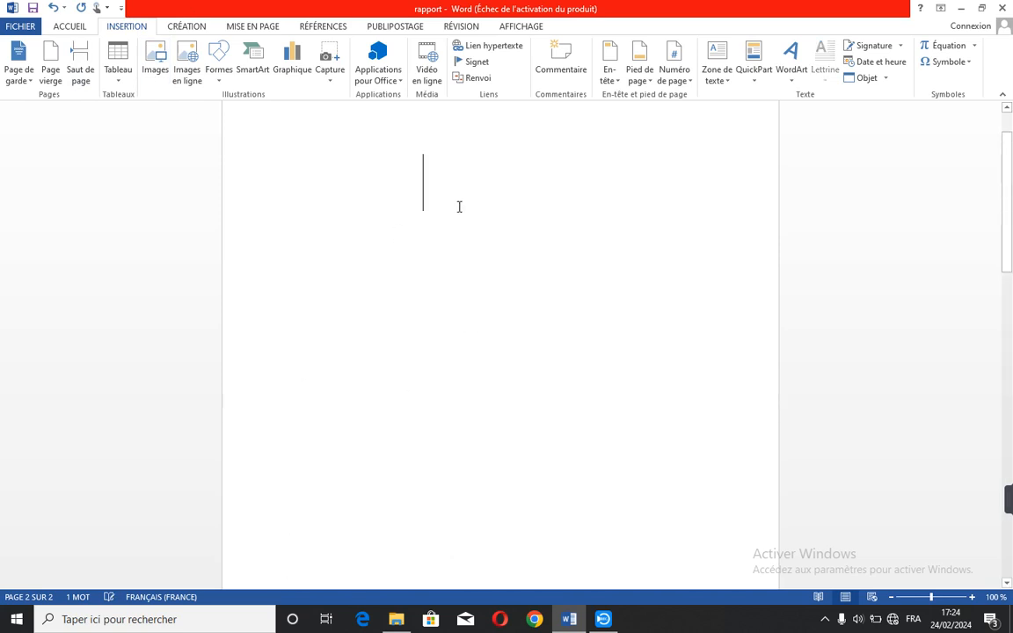
Reduce the font size at the cursor on the empty first page to 11.
click(116, 85)
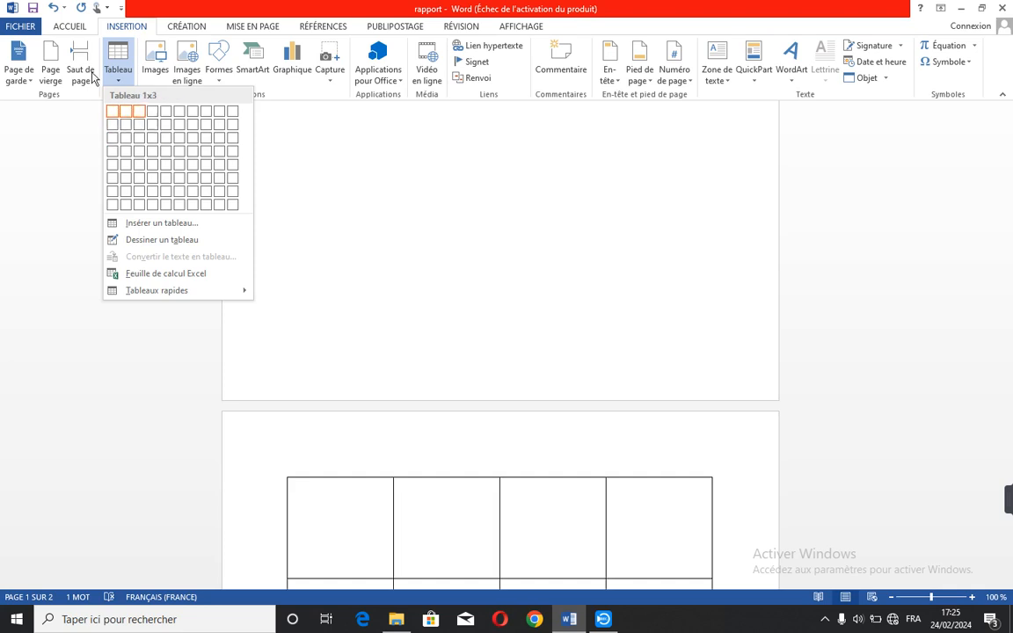
click(68, 32)
click(69, 33)
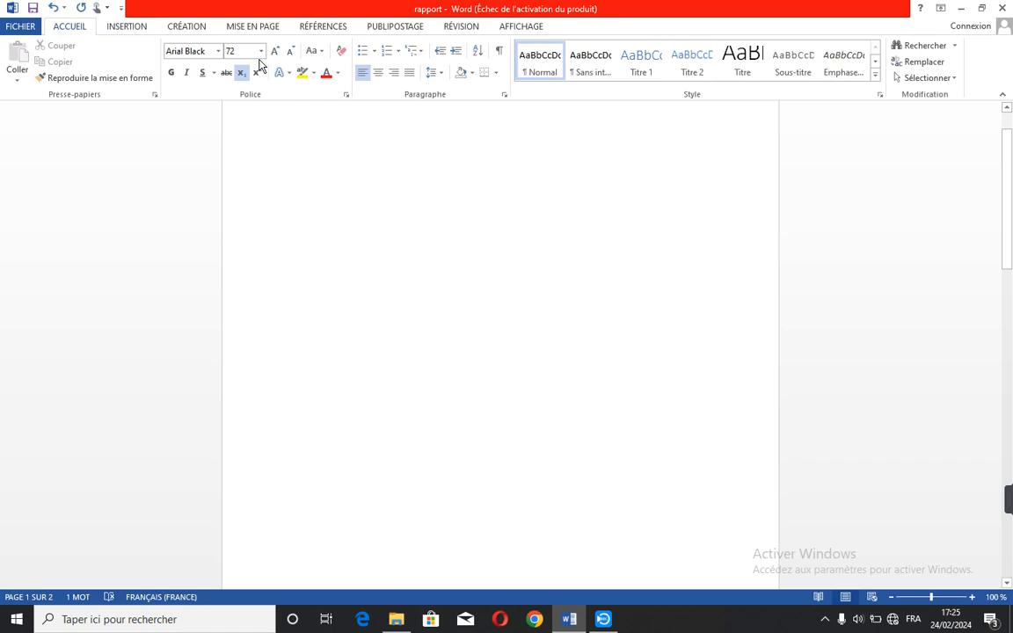
click(291, 51)
click(291, 51)
click(291, 51)
click(291, 51)
click(291, 51)
click(291, 51)
click(291, 51)
click(291, 51)
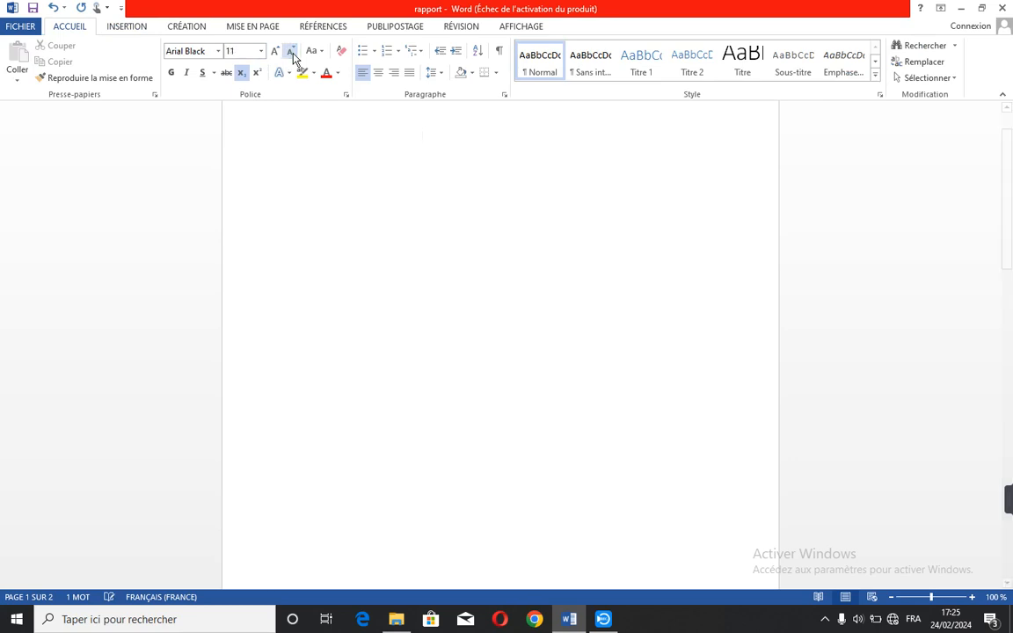
Insert a table with 7 columns and 4 rows at the cursor.
click(130, 27)
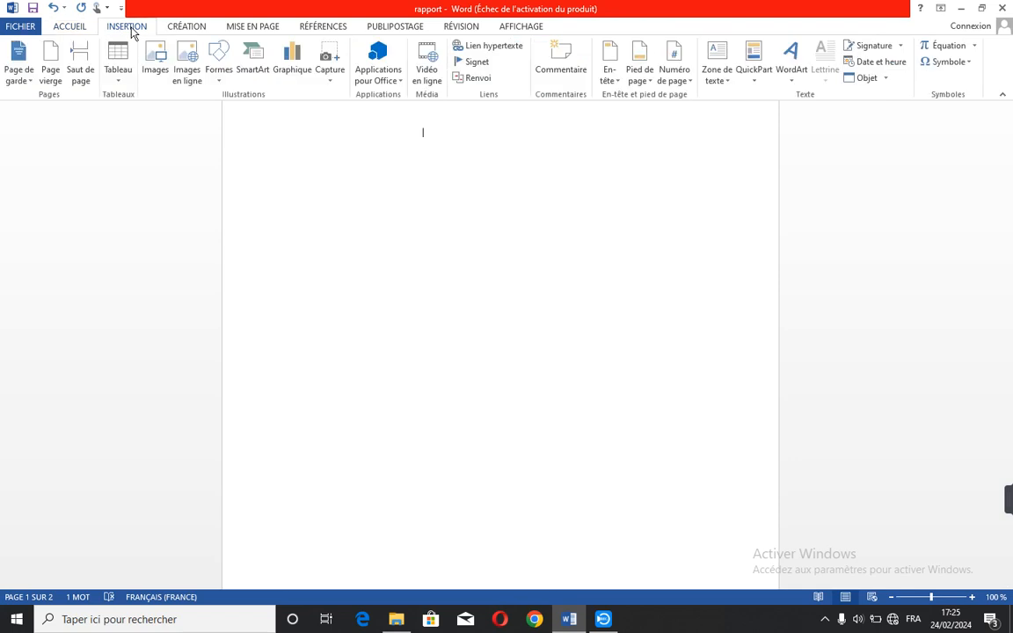
click(119, 75)
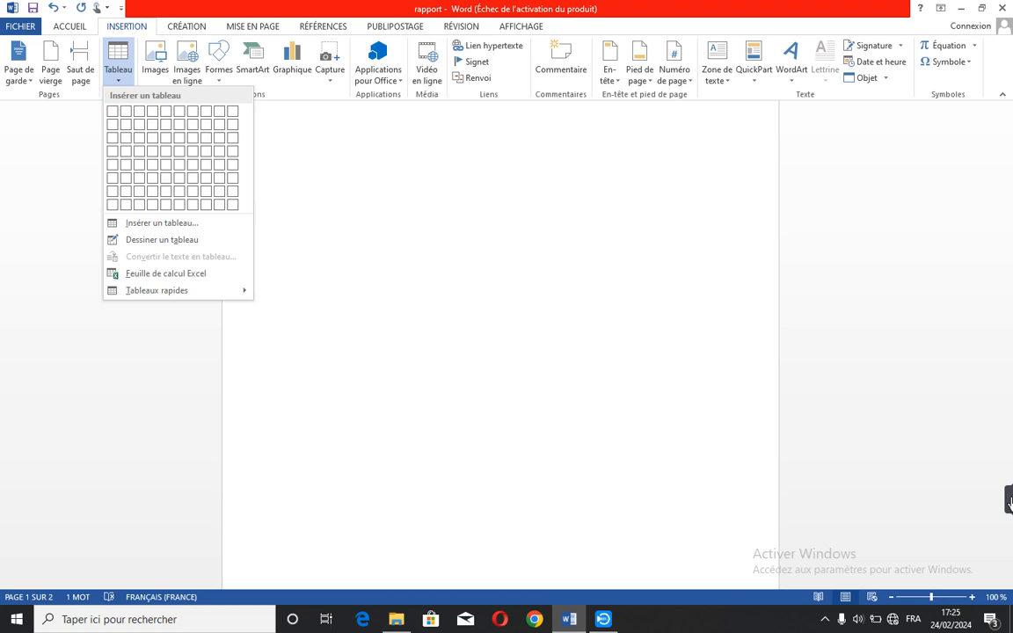
mouse_move(1008, 498)
click(400, 206)
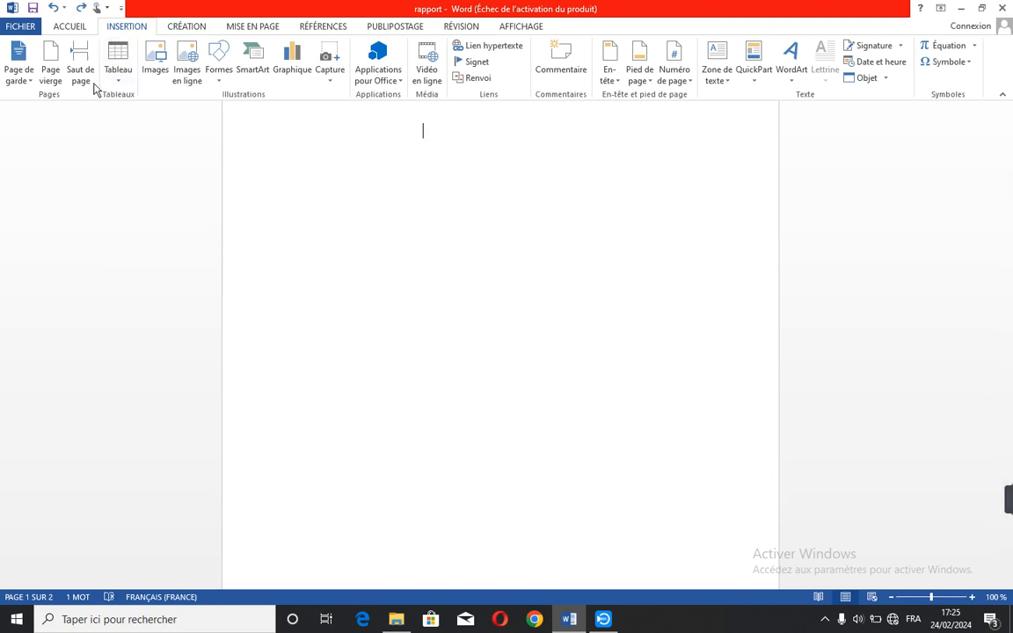
click(121, 85)
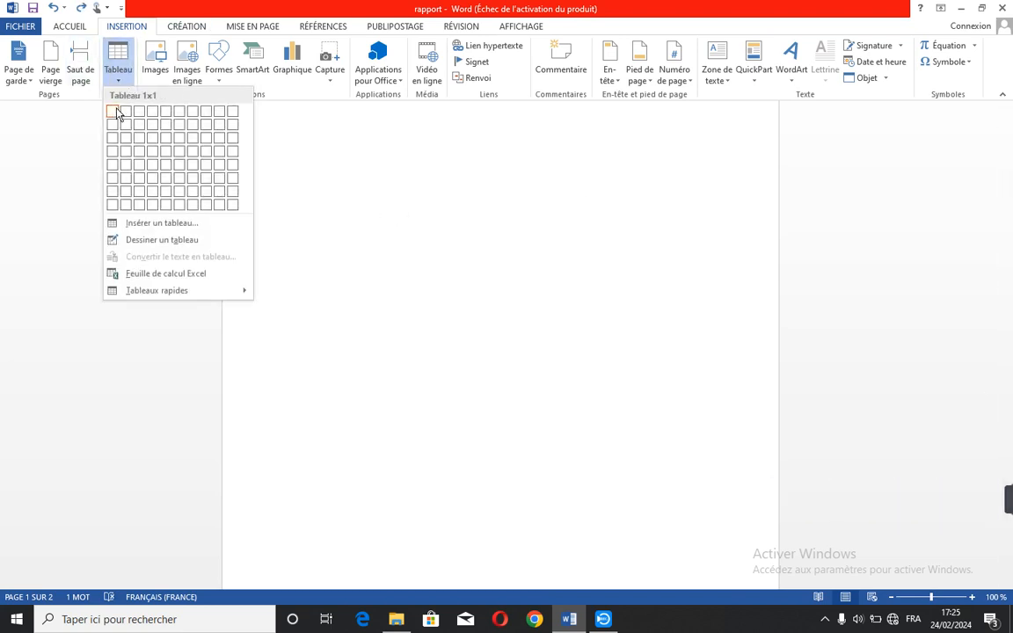
click(194, 161)
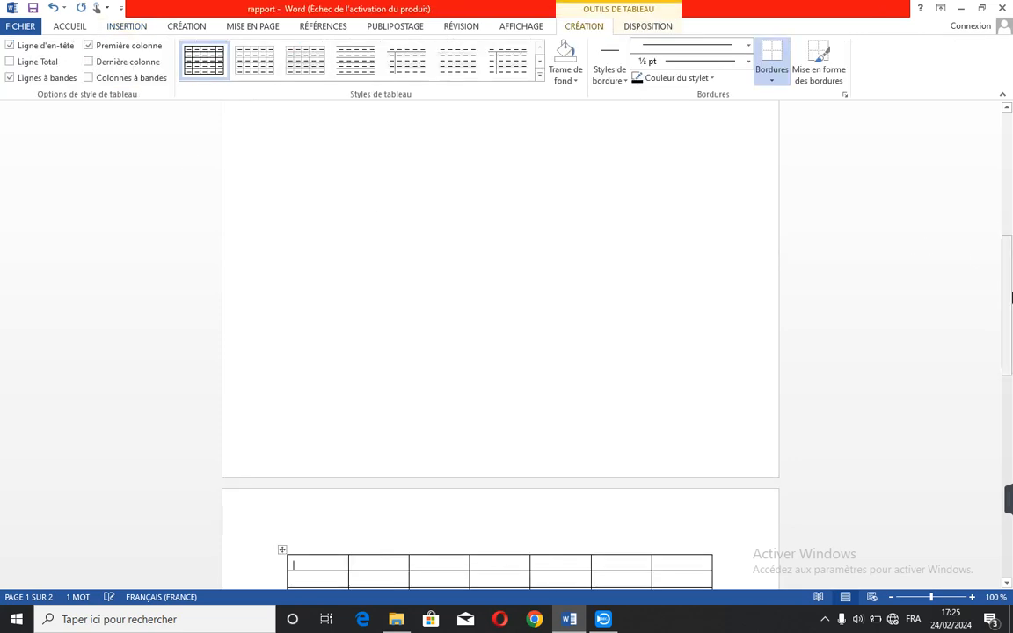
Enter the sample text "dfrddfgffd" in the second cell of the table's last row.
drag(1008, 296, 1005, 375)
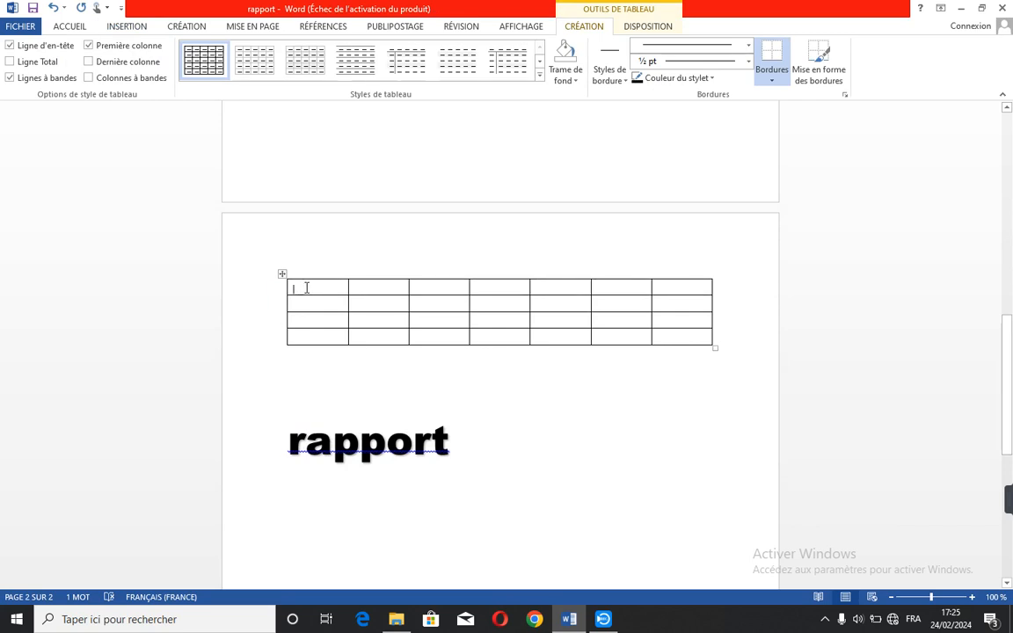
click(387, 287)
click(436, 290)
click(509, 287)
click(573, 288)
click(629, 290)
click(448, 307)
click(350, 320)
click(316, 321)
click(383, 339)
text(dfrddfgfj)
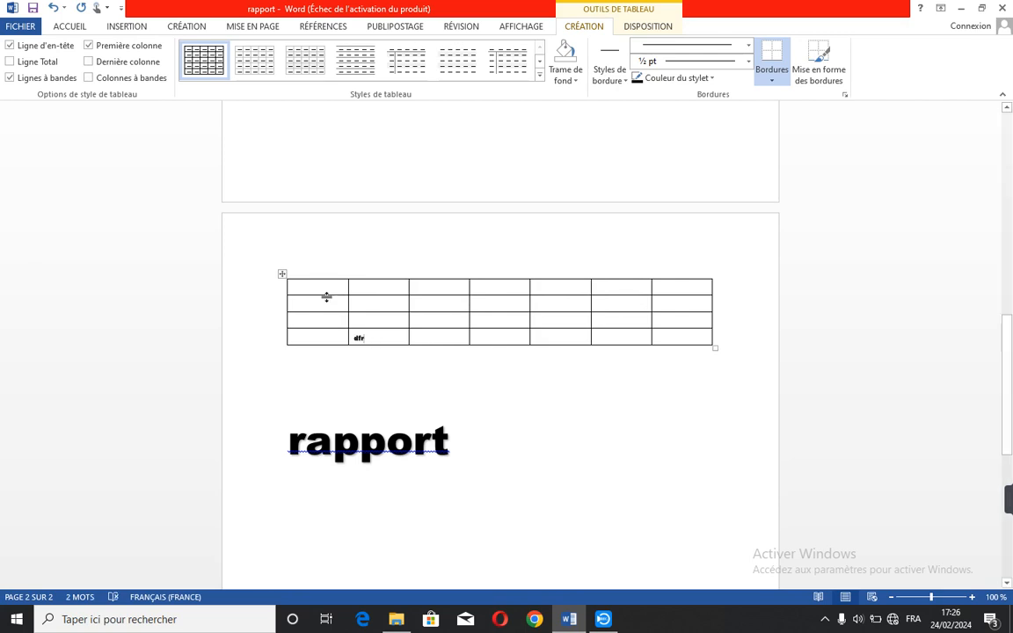
text(d)
Try the light grid, banded grid and horizontal-line table styles, ending on the banded style with a vertical line after the first column.
click(264, 66)
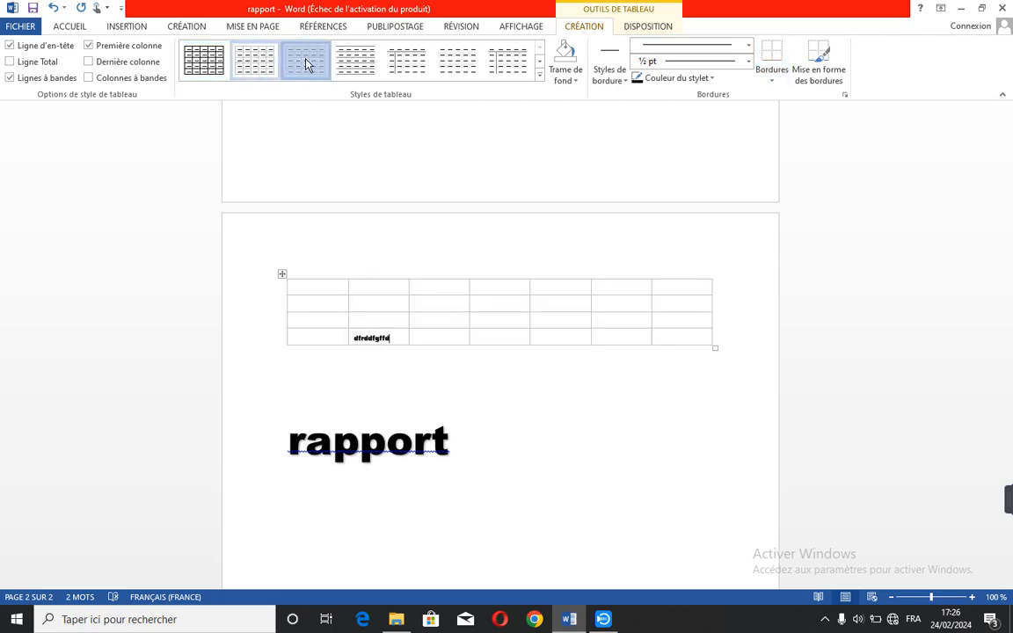
click(307, 64)
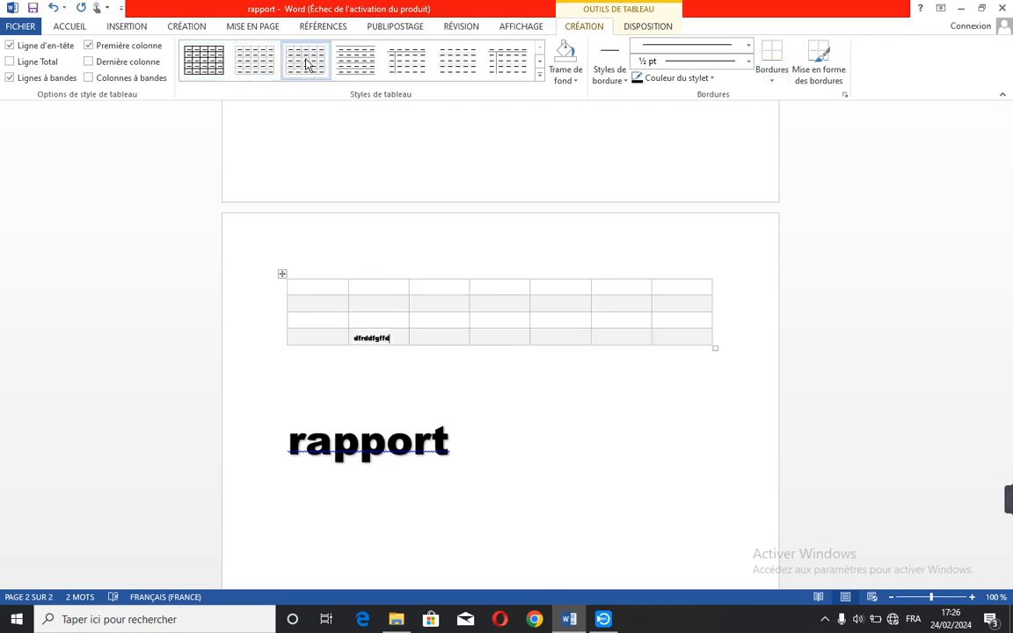
click(345, 61)
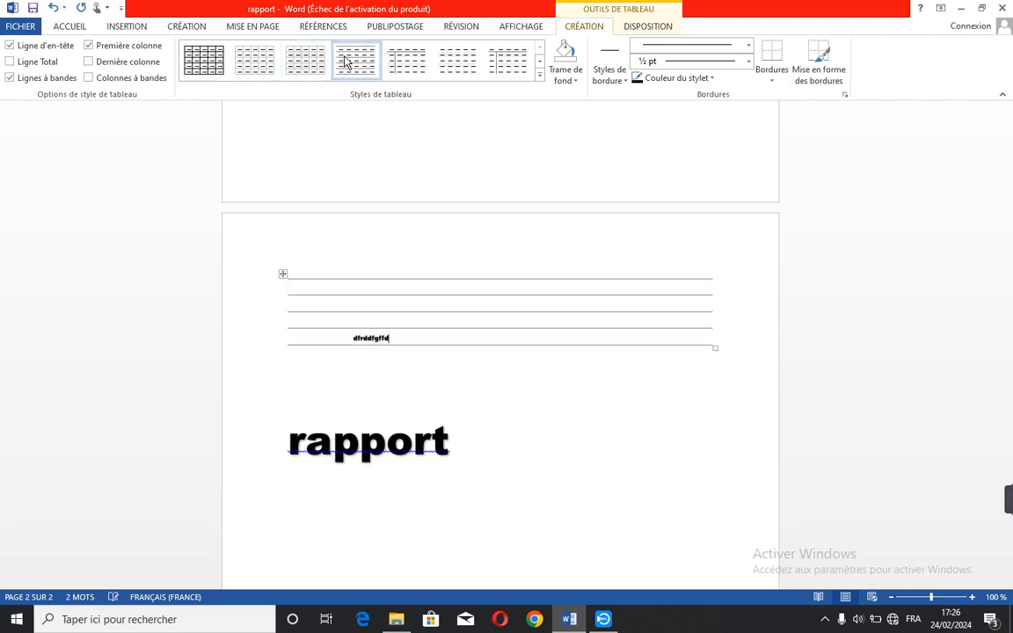
click(404, 63)
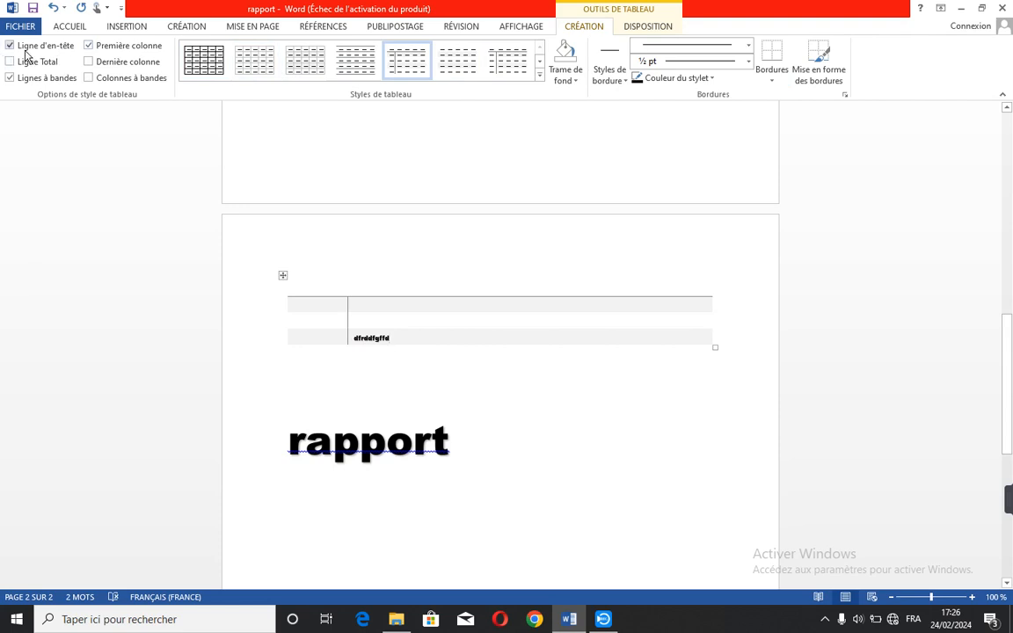
Insert a table of 8 columns and 5 rows with automatic fixed column width inside the "dfrddfgffd" cell.
click(120, 29)
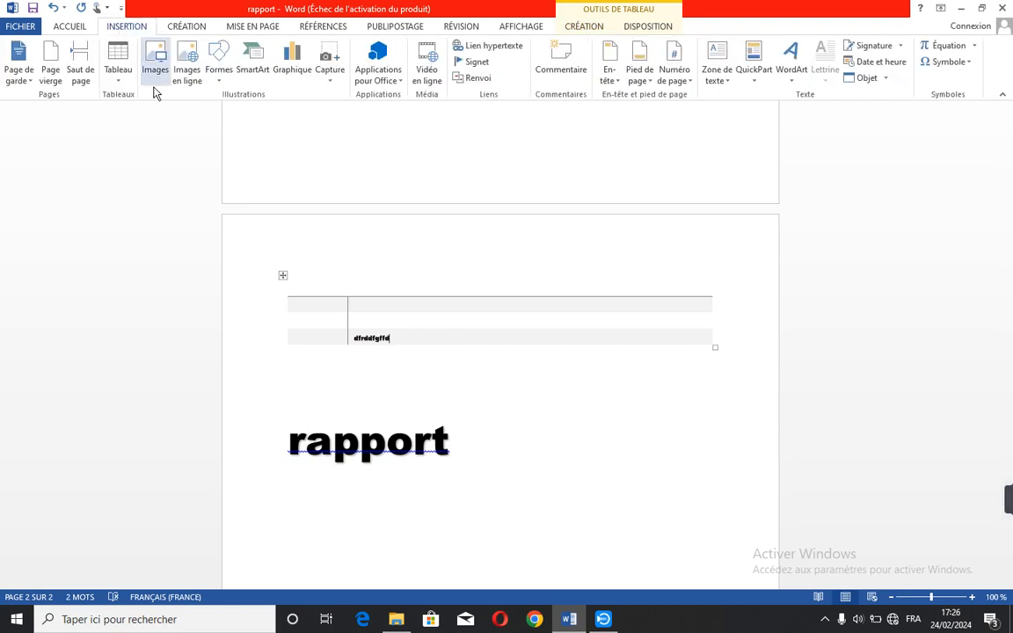
click(119, 81)
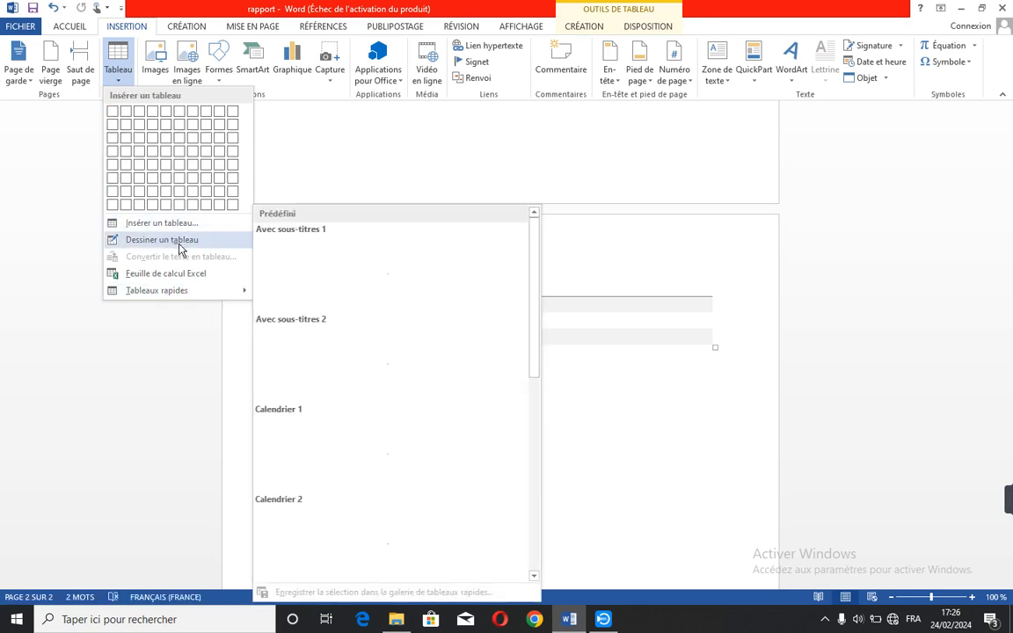
click(164, 224)
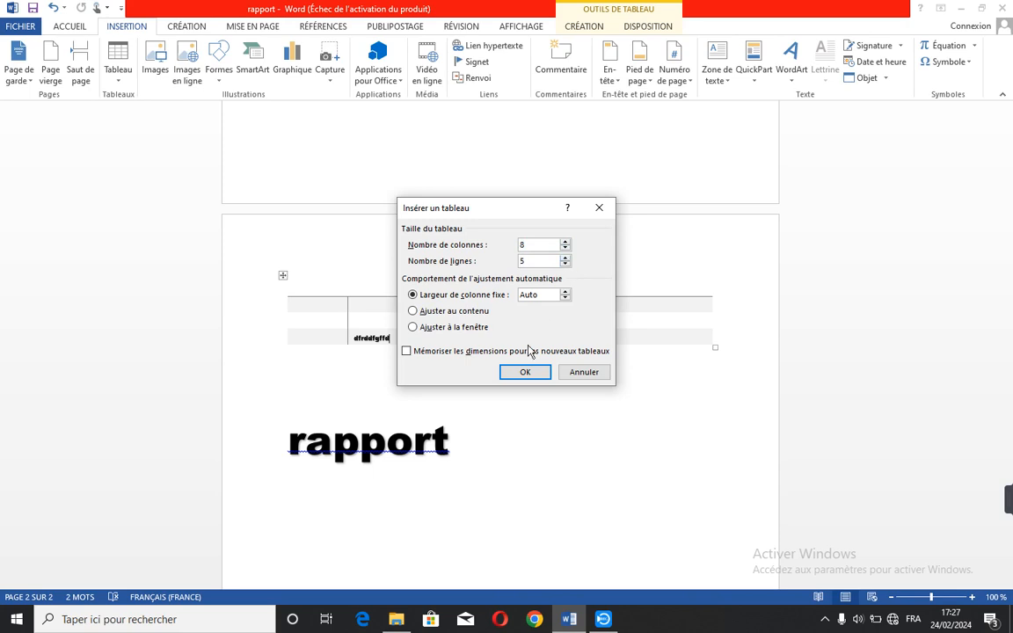
click(526, 373)
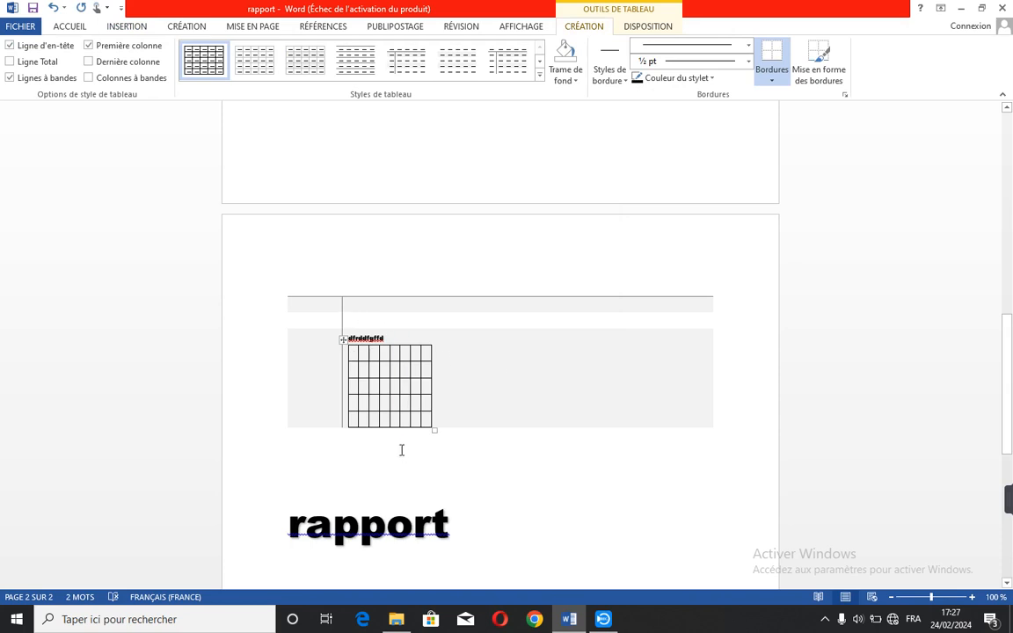
Move the nested table out of the cell to the line beginning with "rapport" below the first table.
click(342, 341)
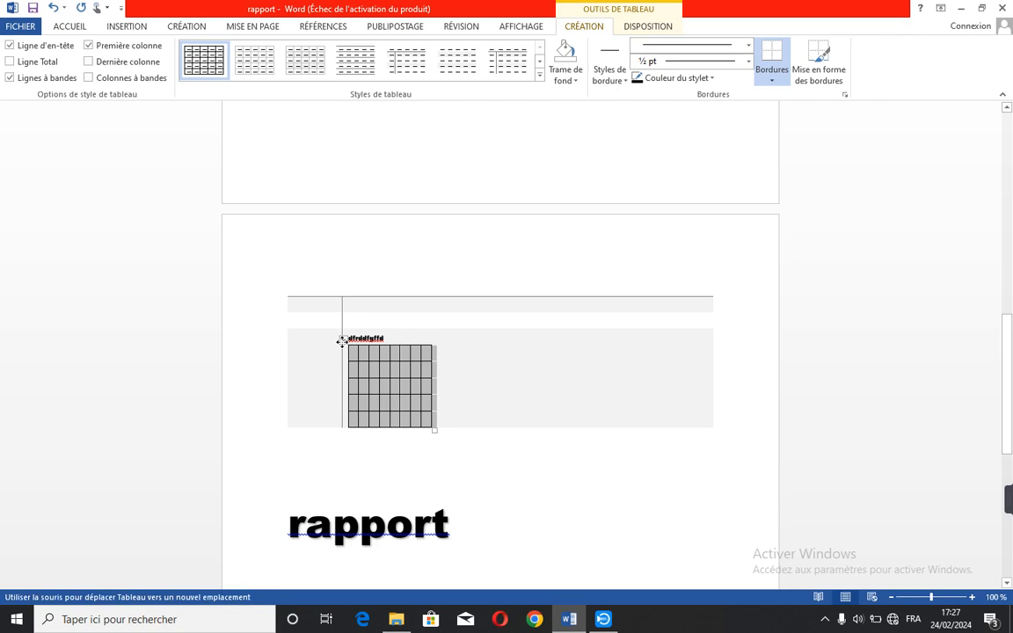
drag(342, 341, 289, 459)
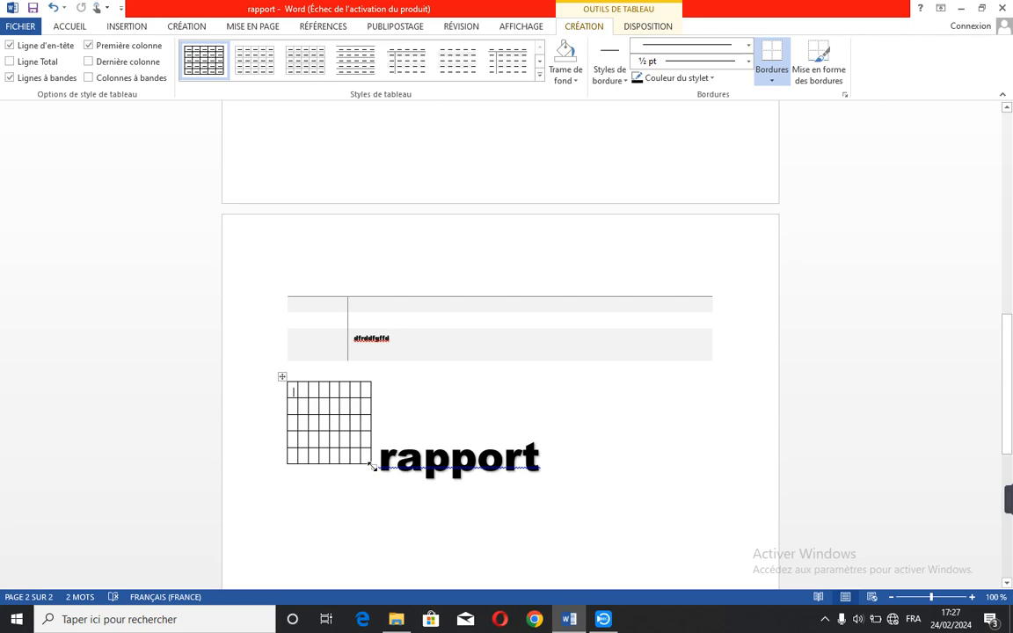
Enlarge the moved table to nearly the full text width and slightly narrow its first column.
drag(372, 467, 370, 467)
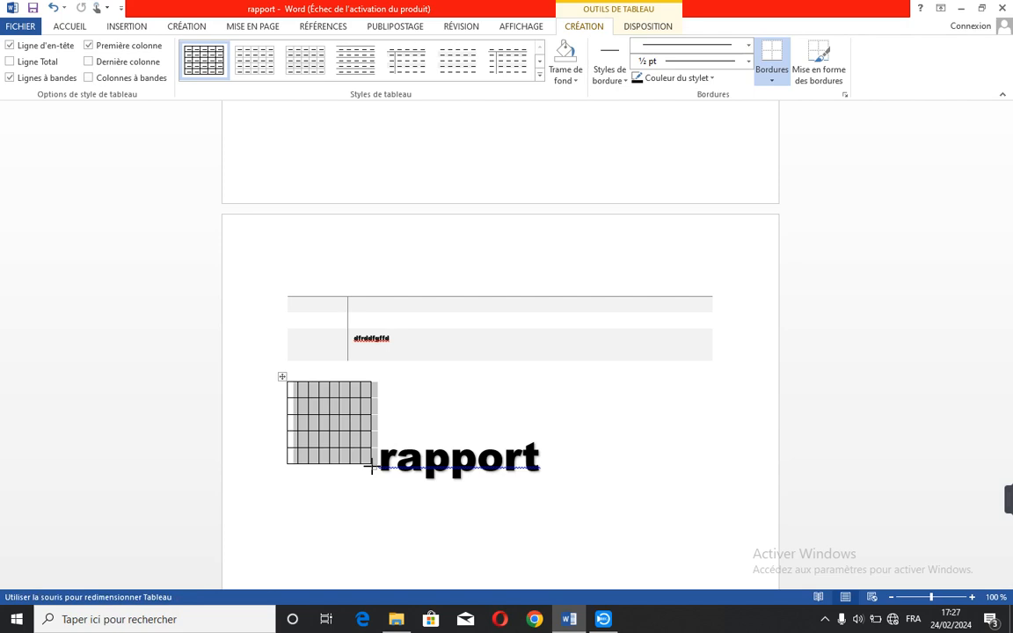
drag(371, 467, 688, 502)
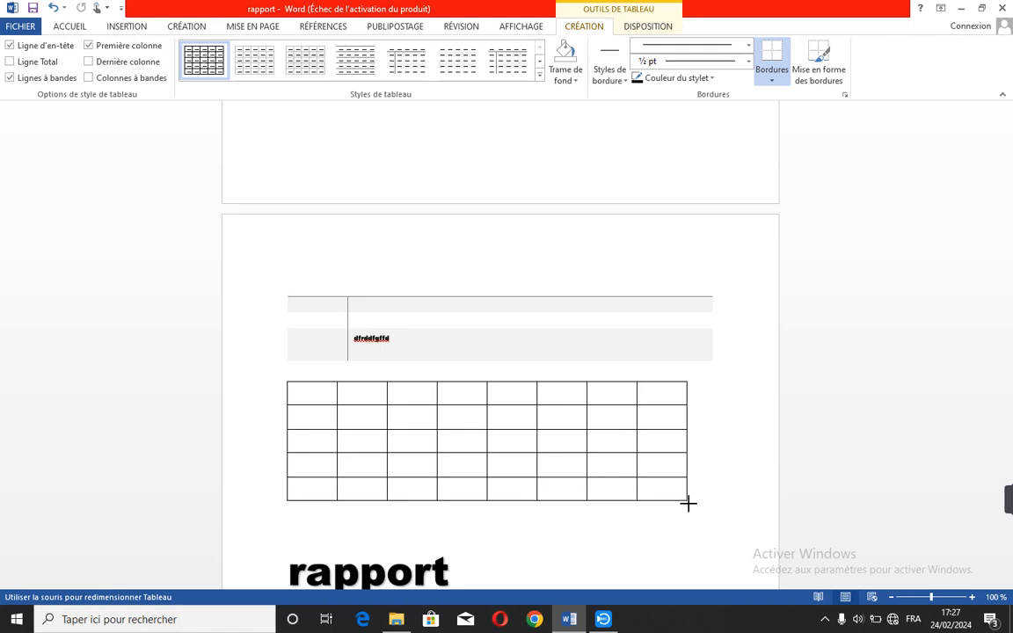
drag(688, 503, 689, 504)
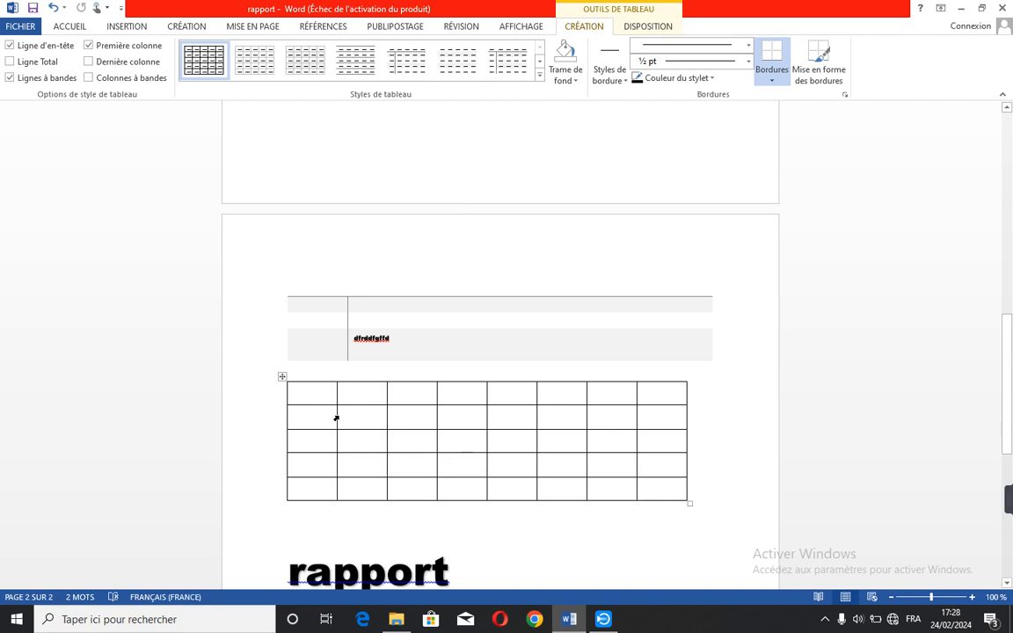
mouse_move(336, 412)
mouse_down()
mouse_move(382, 420)
mouse_move(320, 411)
mouse_move(332, 419)
mouse_up()
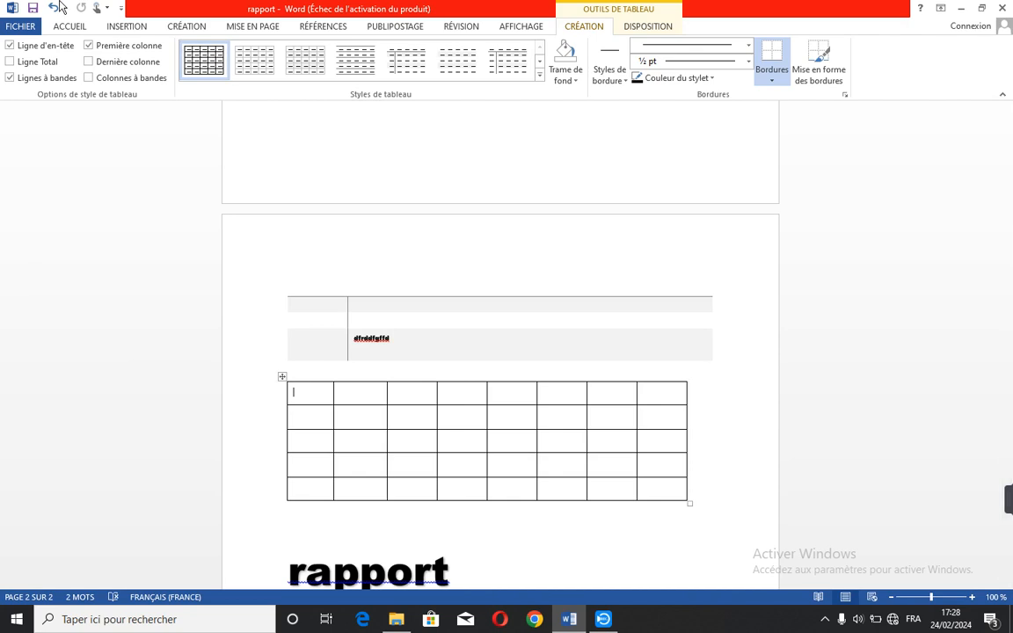
Start inserting a picture from file in the table's first cell and browse to the Catégorie B-2 folder under E:\BMB\Images\Images.
click(129, 33)
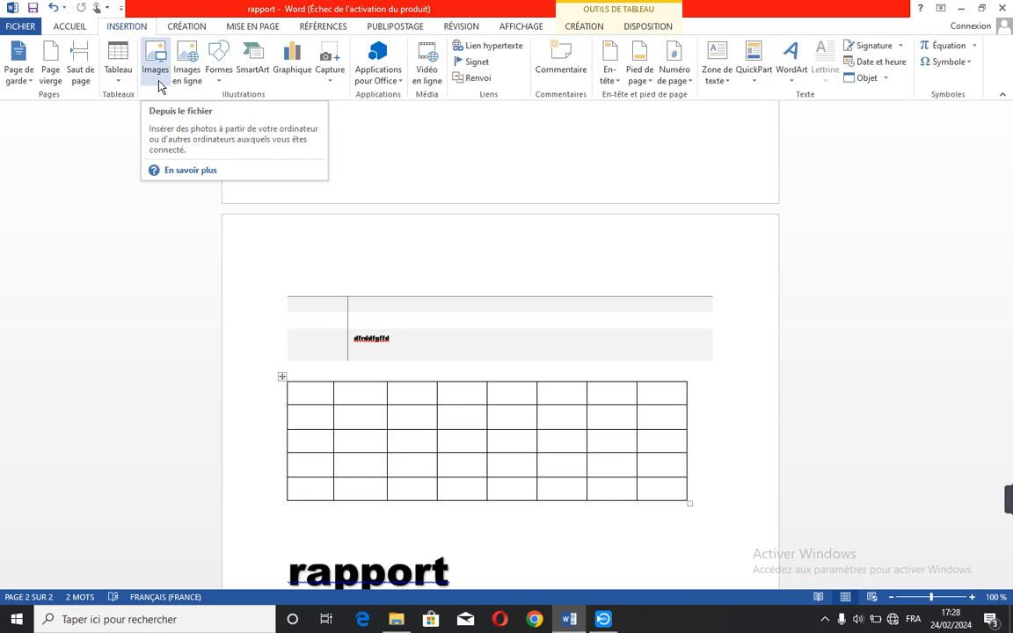
click(155, 70)
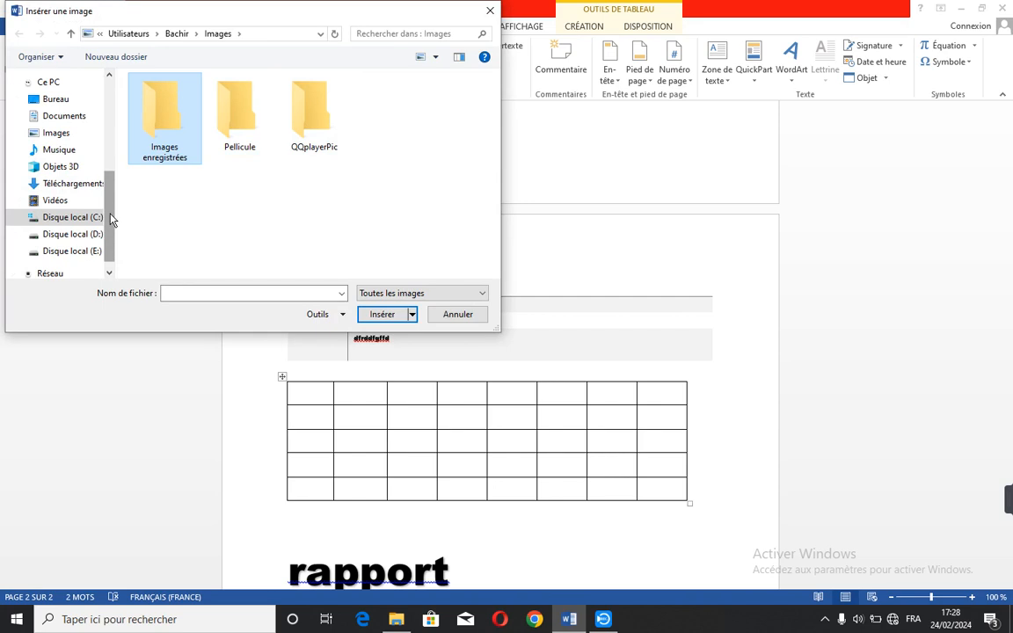
click(72, 251)
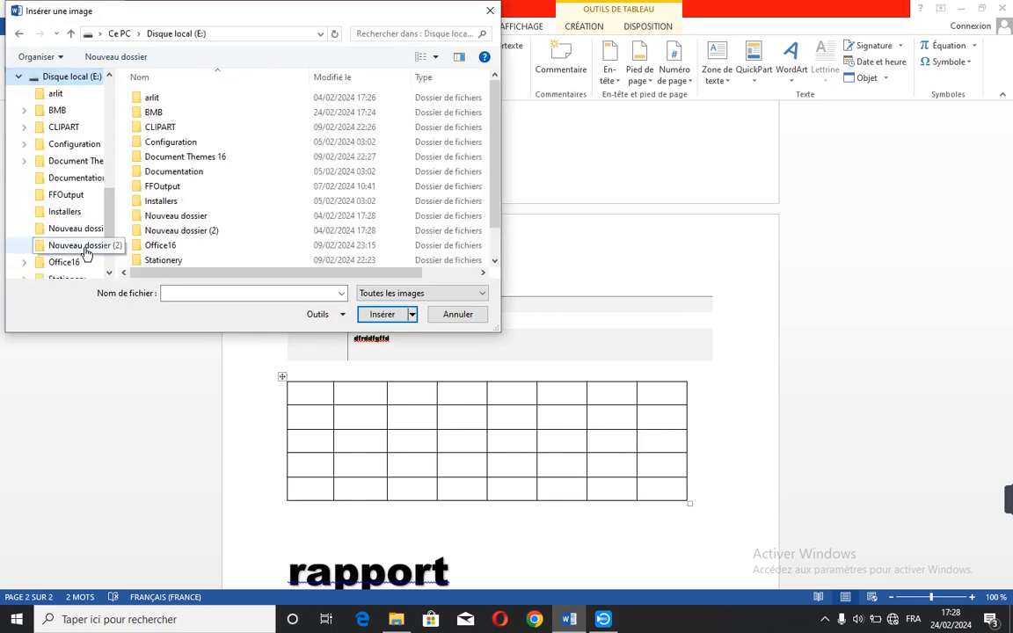
double_click(153, 113)
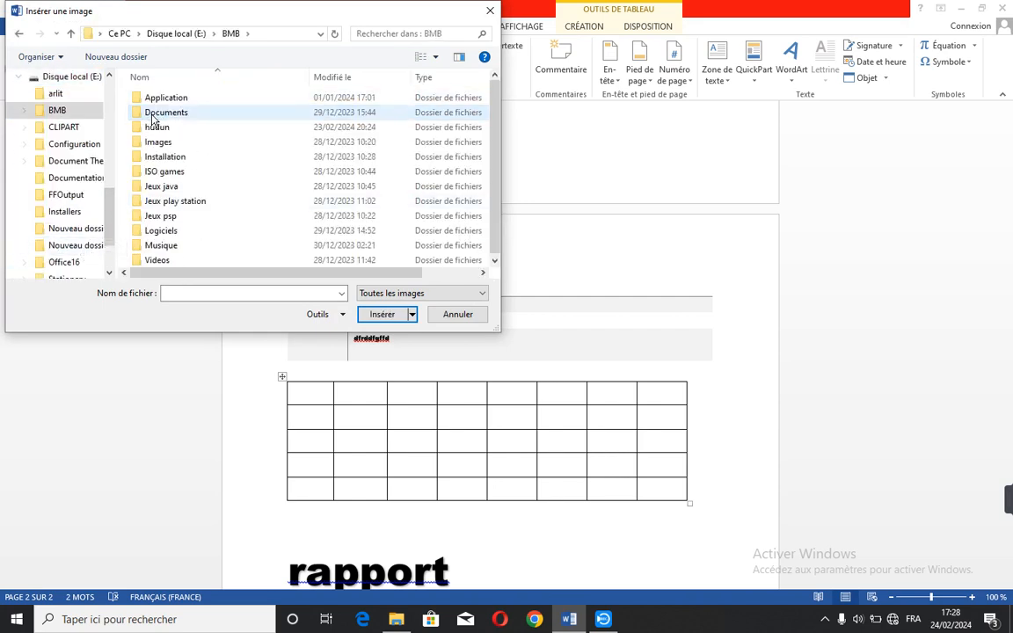
click(158, 145)
double_click(158, 145)
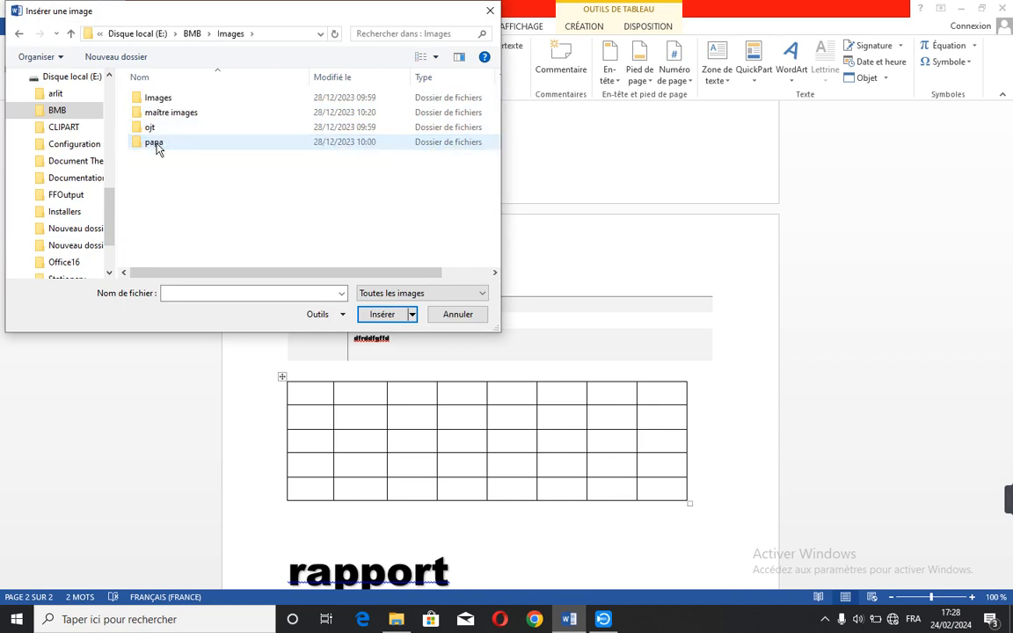
double_click(169, 102)
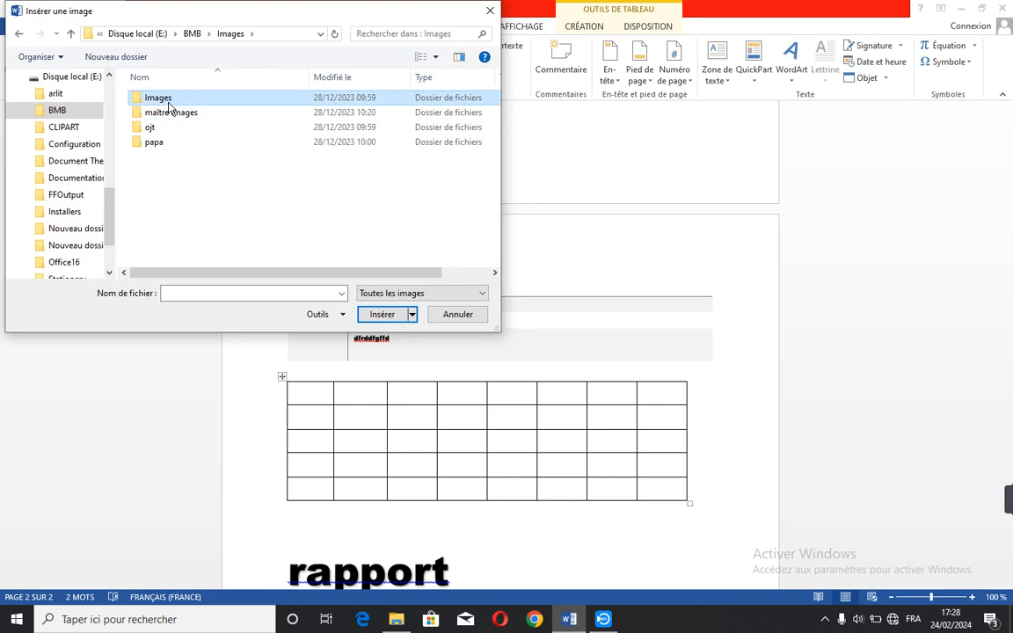
click(163, 118)
double_click(162, 123)
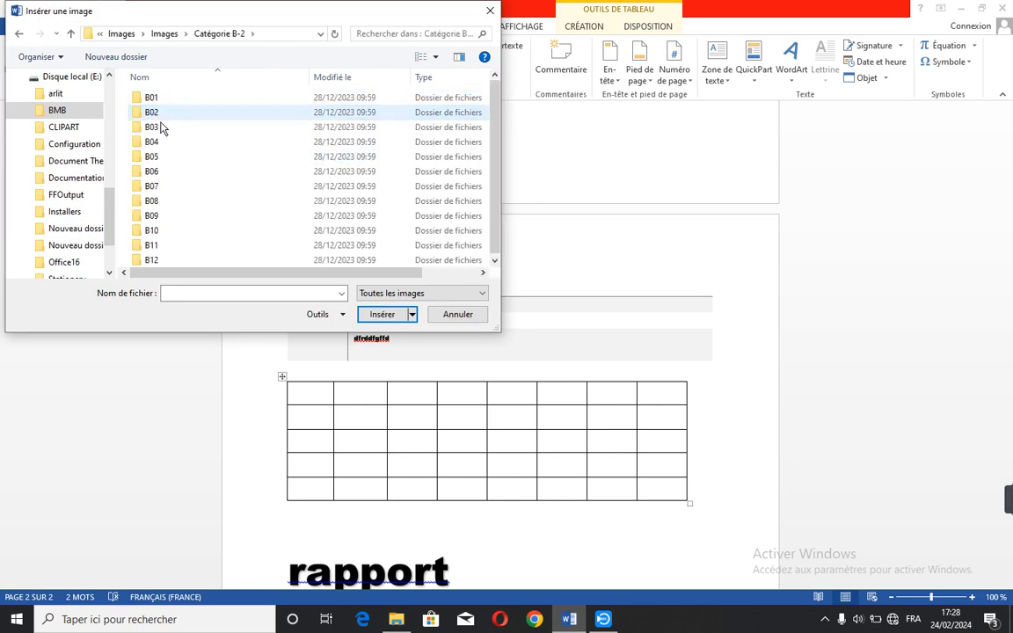
click(150, 103)
double_click(149, 103)
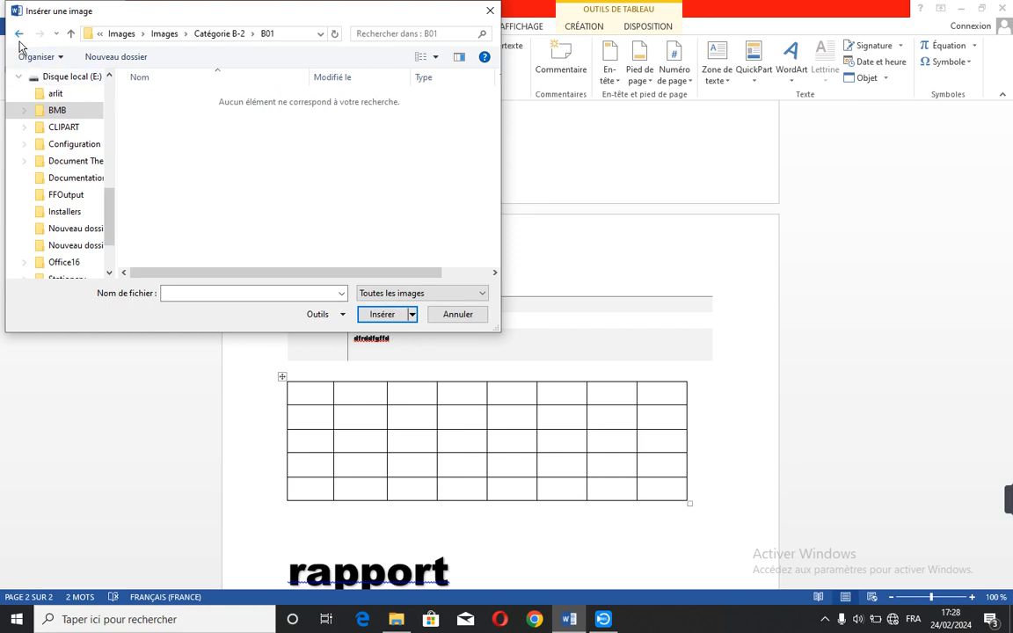
click(19, 35)
Insert the picture B3-01 from the B03 folder into the table's first cell.
click(151, 135)
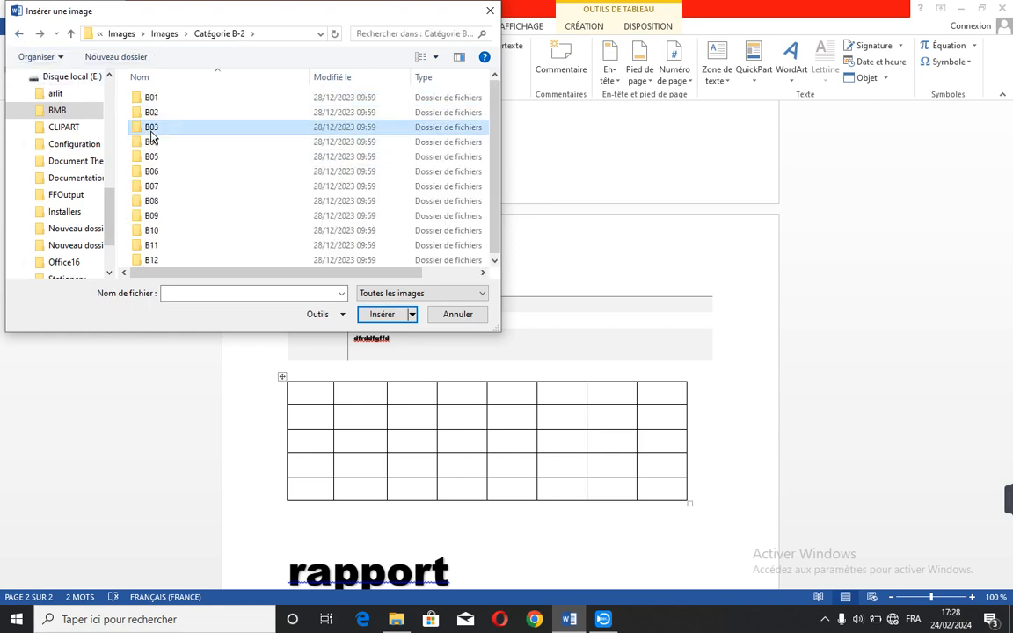
double_click(151, 130)
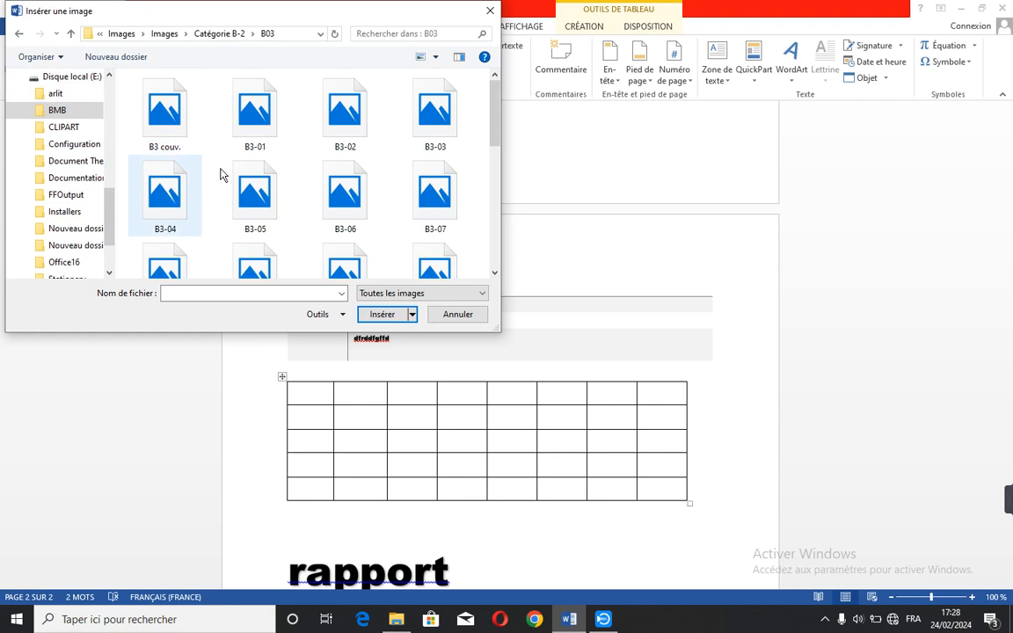
click(276, 114)
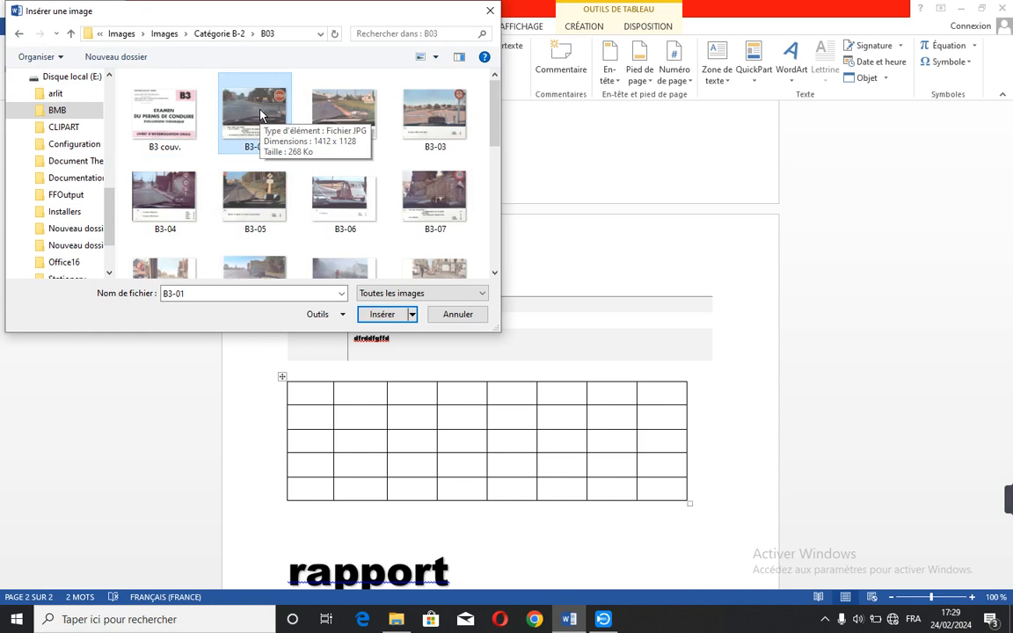
click(382, 315)
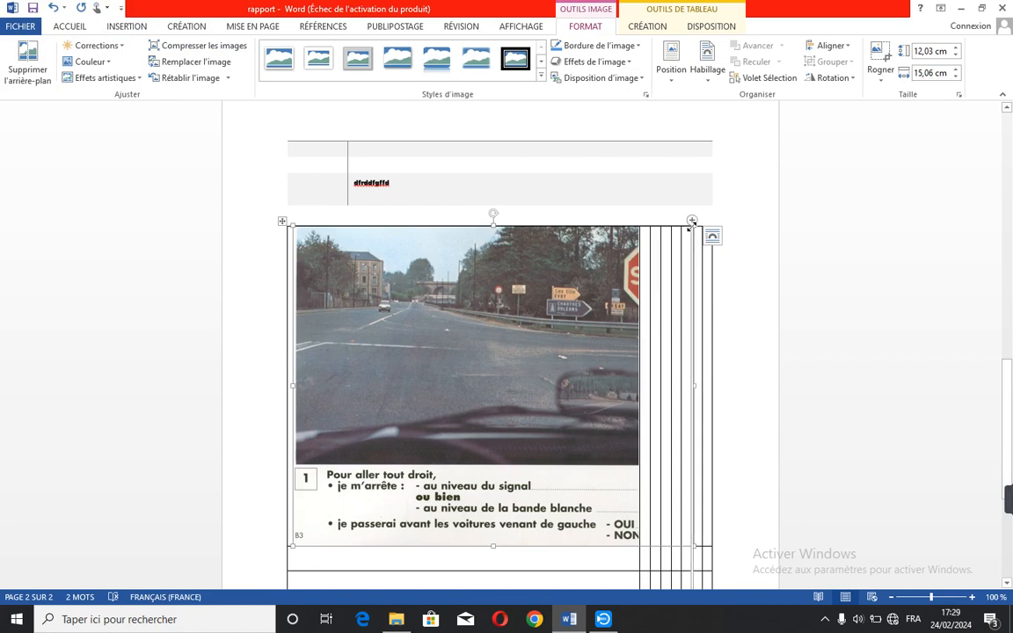
Shrink the inserted picture proportionally to about 5.33 cm high and 6.68 cm wide.
drag(691, 226, 692, 225)
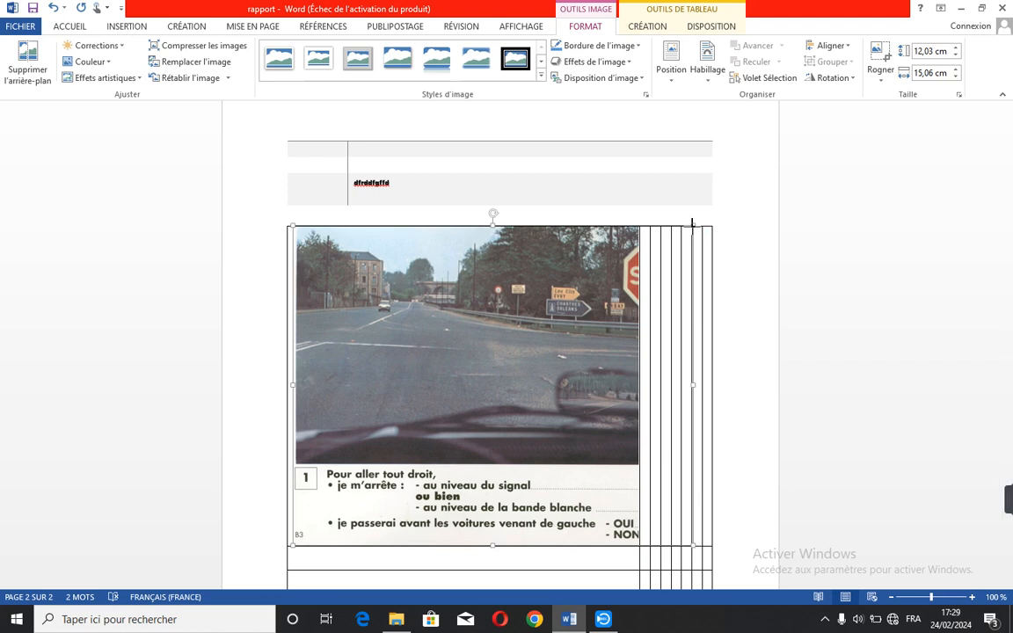
drag(692, 225, 377, 402)
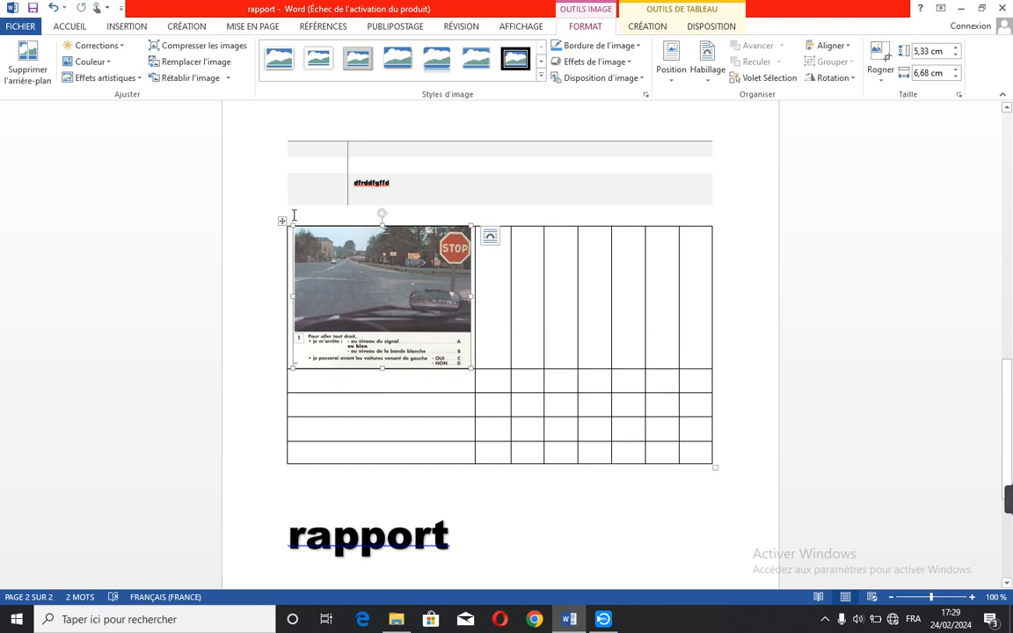
Shift the table down and to the right, and move the picture out of it to the line below the first table.
drag(282, 221, 492, 495)
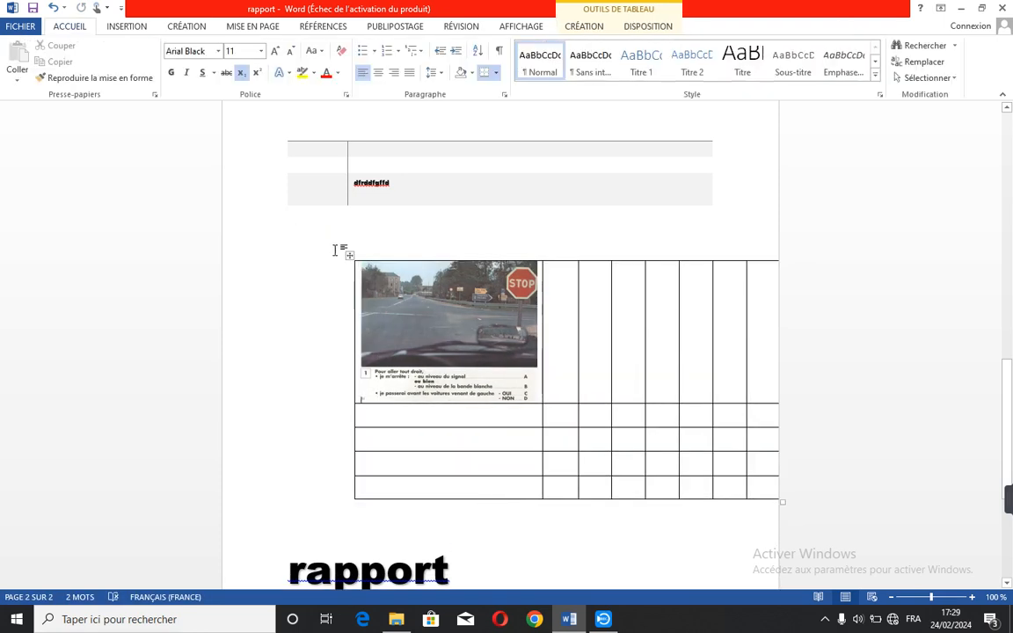
drag(470, 305, 296, 295)
drag(368, 266, 465, 291)
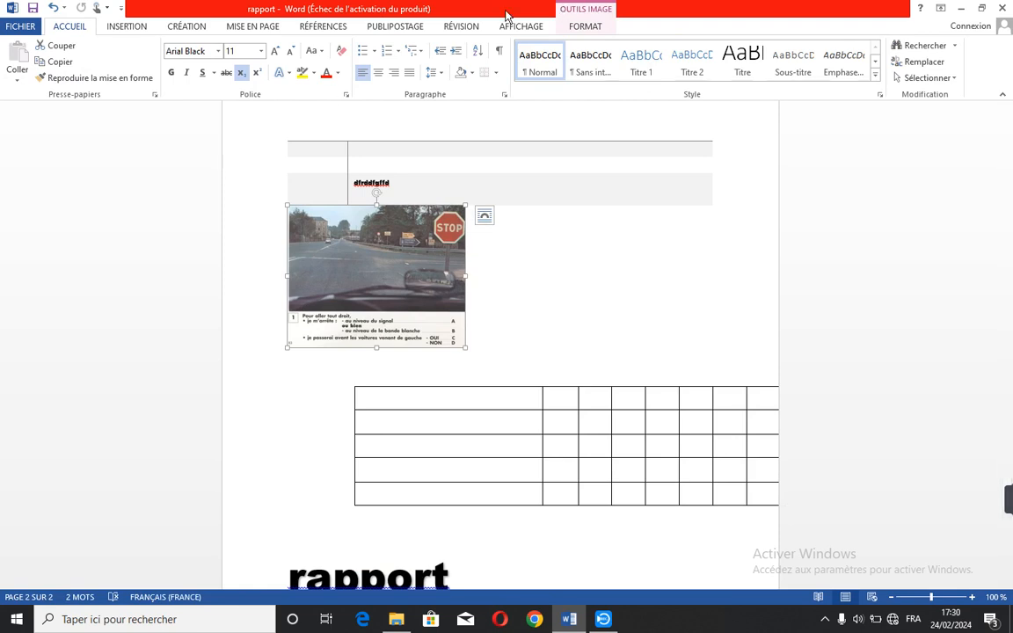
Add a "Figure 1" caption below the picture and append the text "hgfkhgktjgkgk" to it.
click(322, 27)
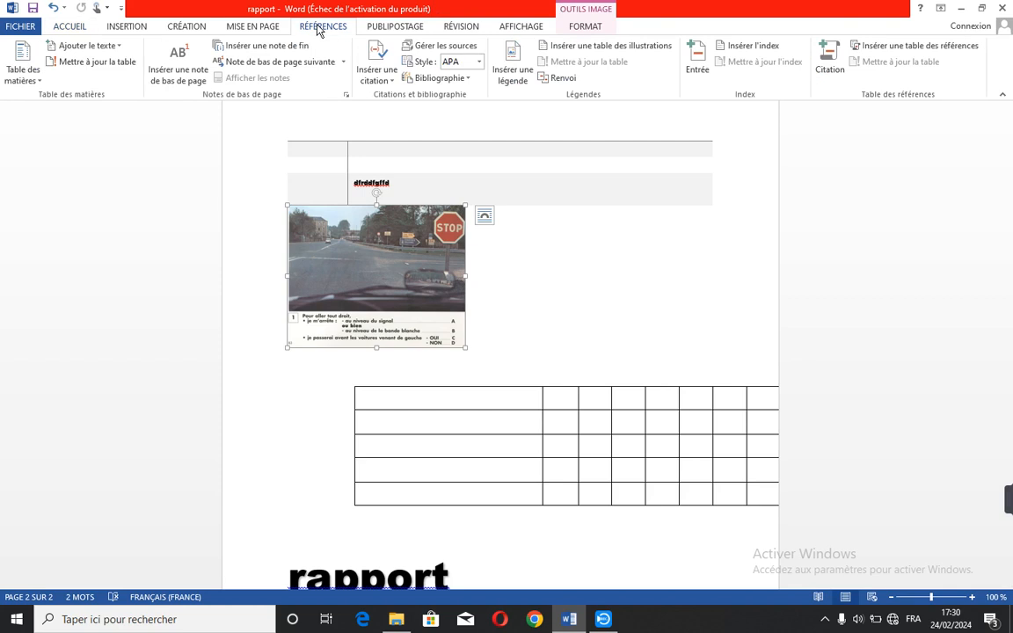
click(518, 81)
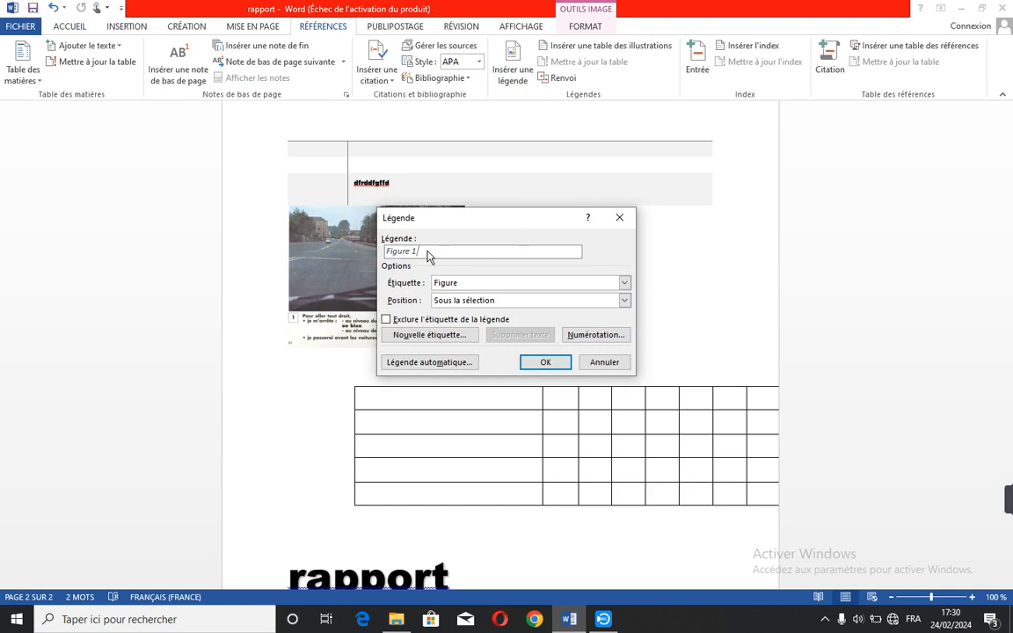
click(546, 363)
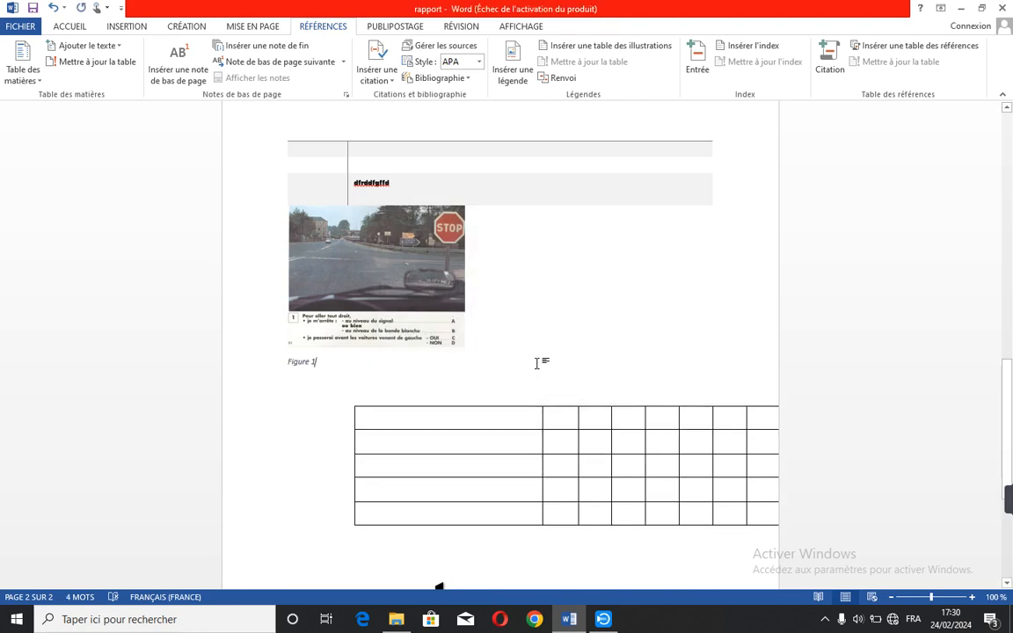
text(hgff)
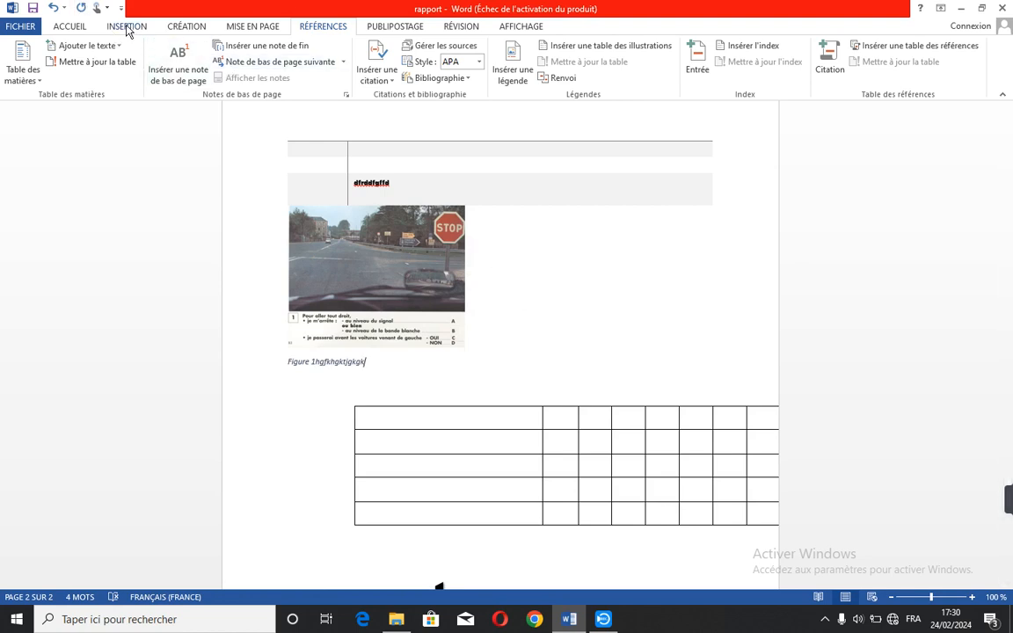
Draw a rectangle with one rounded and one snipped upper corner beside the picture, enlarged to about 6.22 cm high and 7.94 cm wide.
click(128, 28)
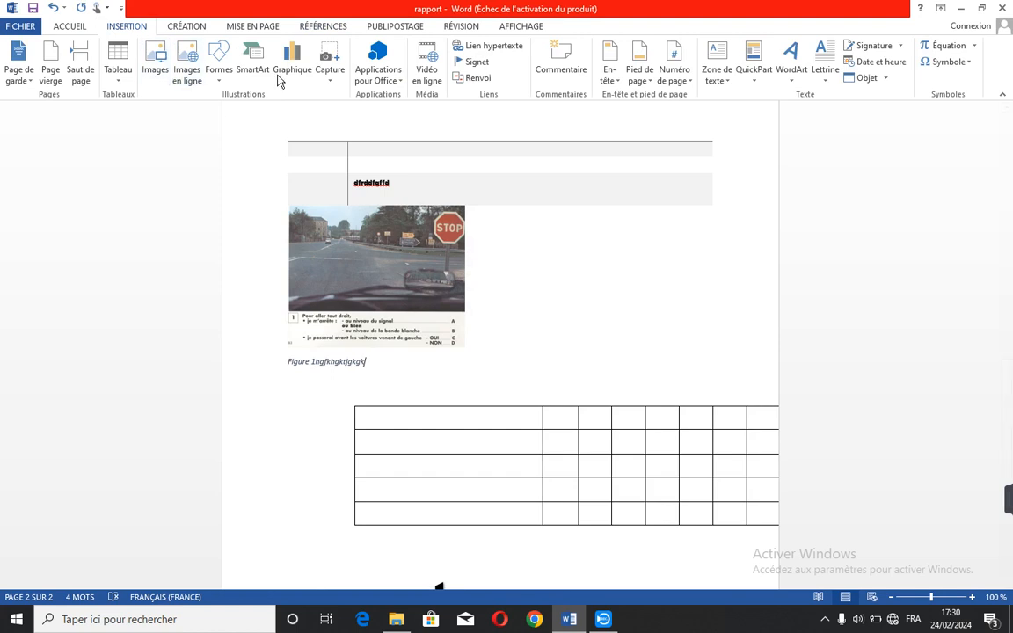
click(219, 77)
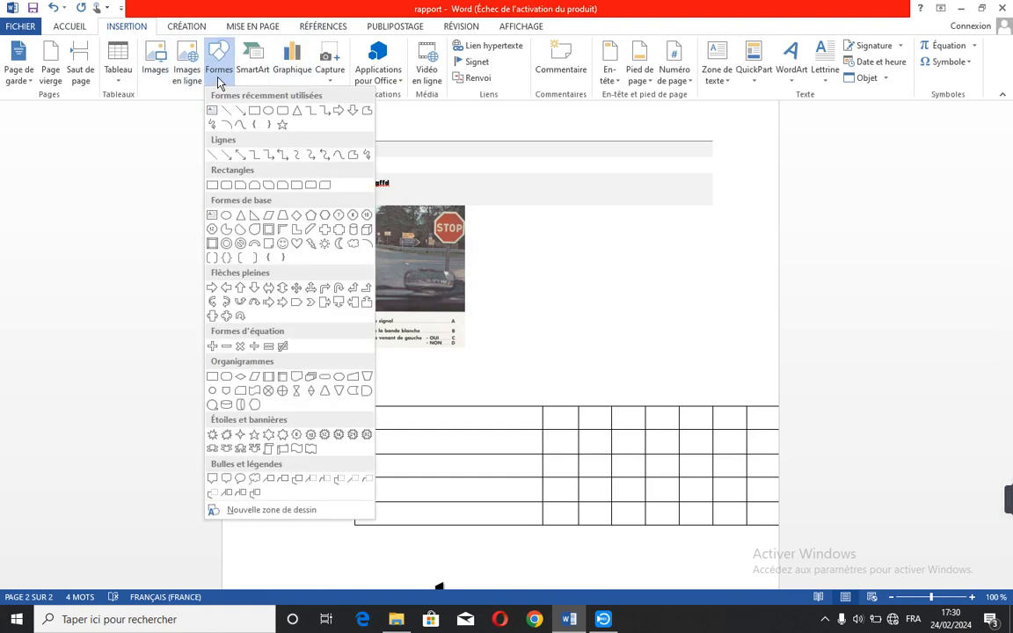
click(283, 185)
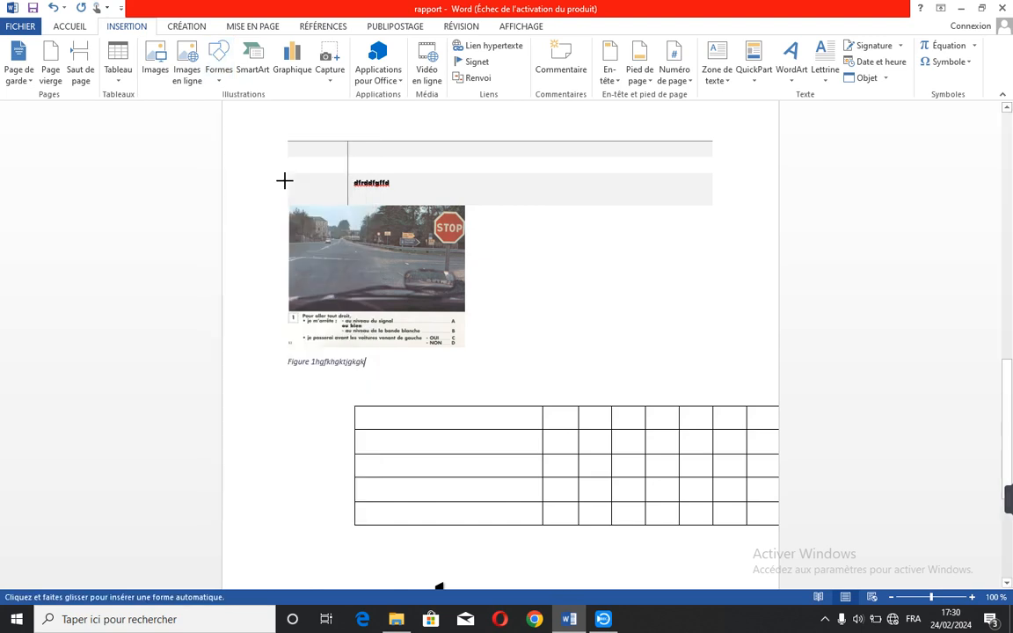
drag(299, 189, 475, 288)
drag(427, 256, 620, 286)
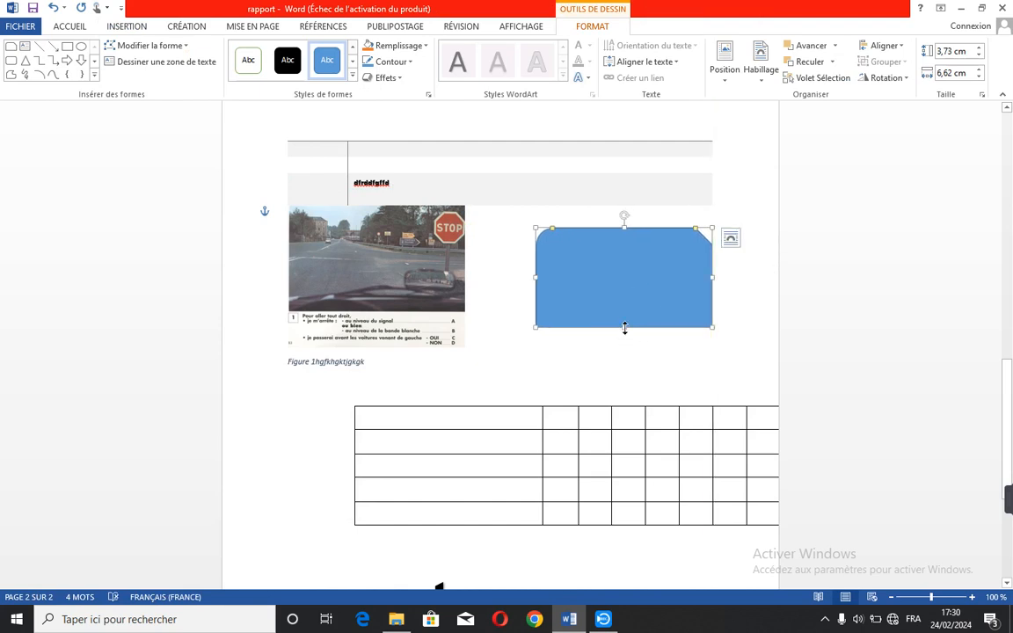
drag(623, 329, 559, 371)
drag(560, 233, 529, 192)
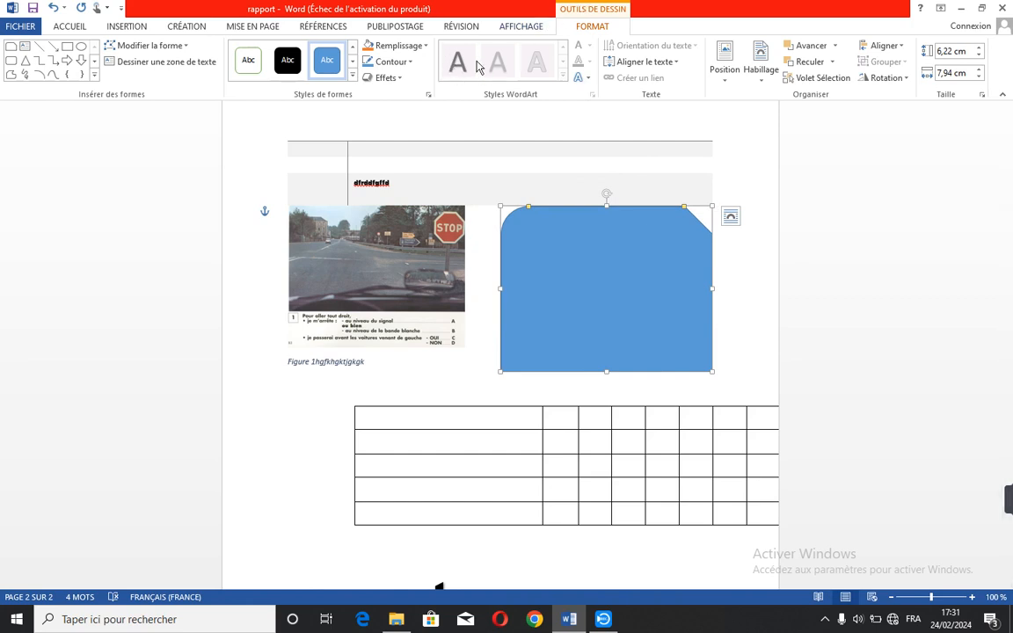
Give the rectangle shape a yellow outline.
click(407, 64)
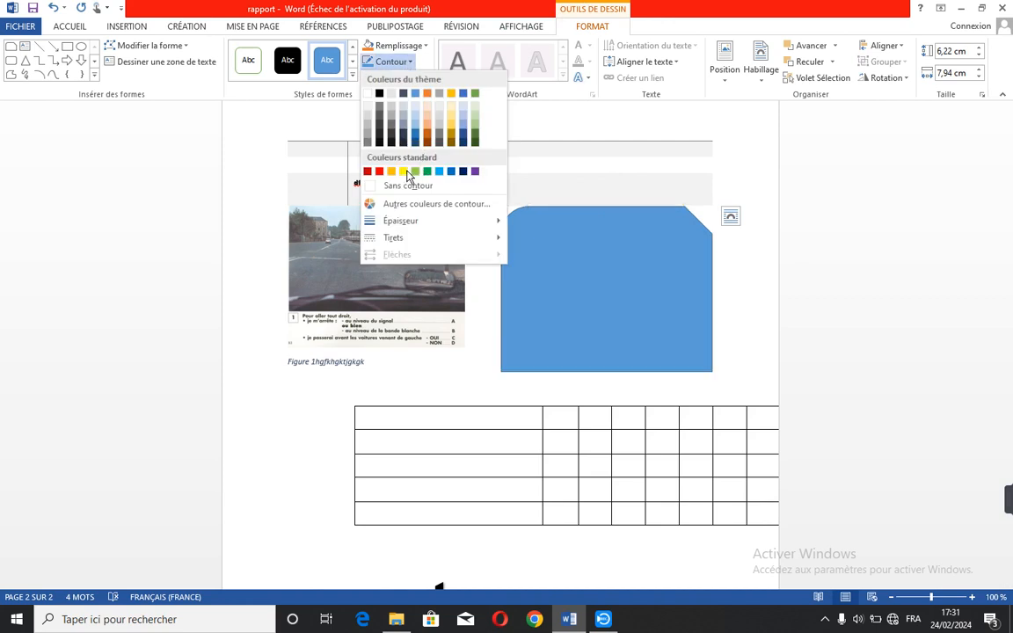
click(403, 171)
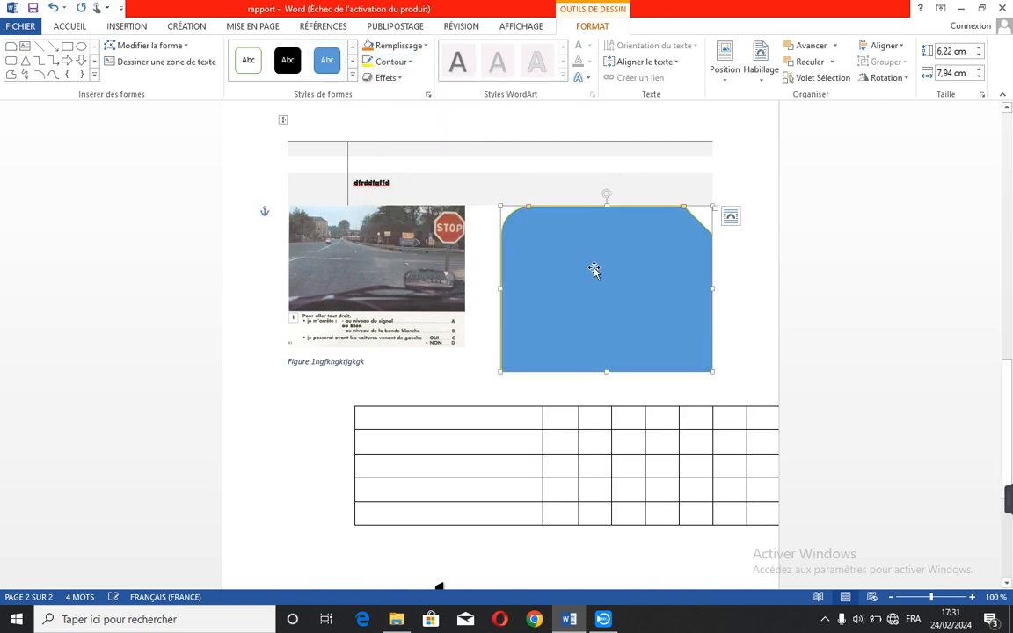
Apply the solid black shape style to the rectangle and set its fill to the standard light green.
click(288, 61)
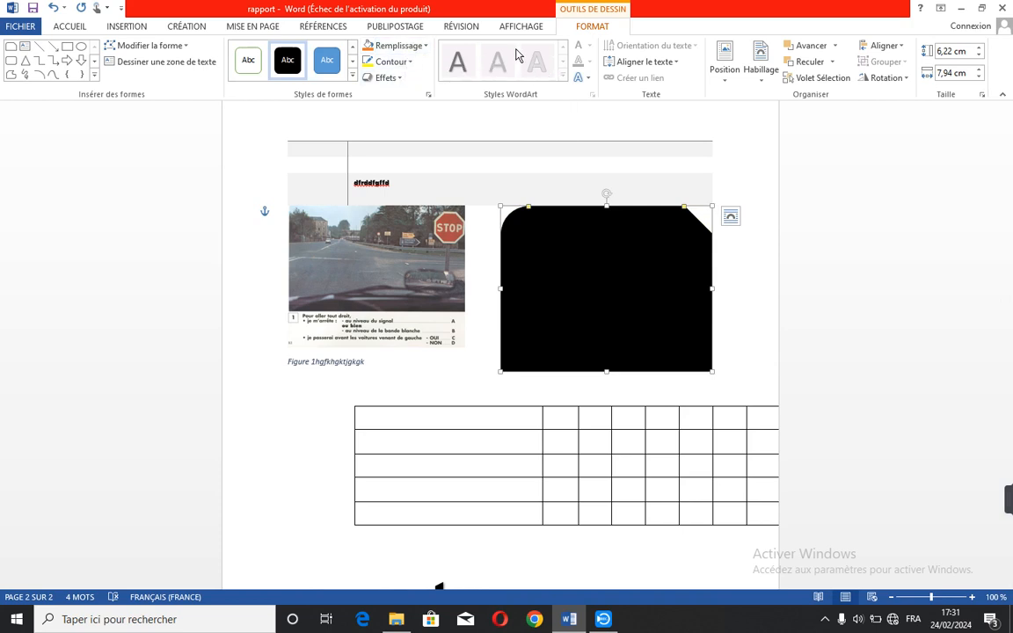
click(426, 47)
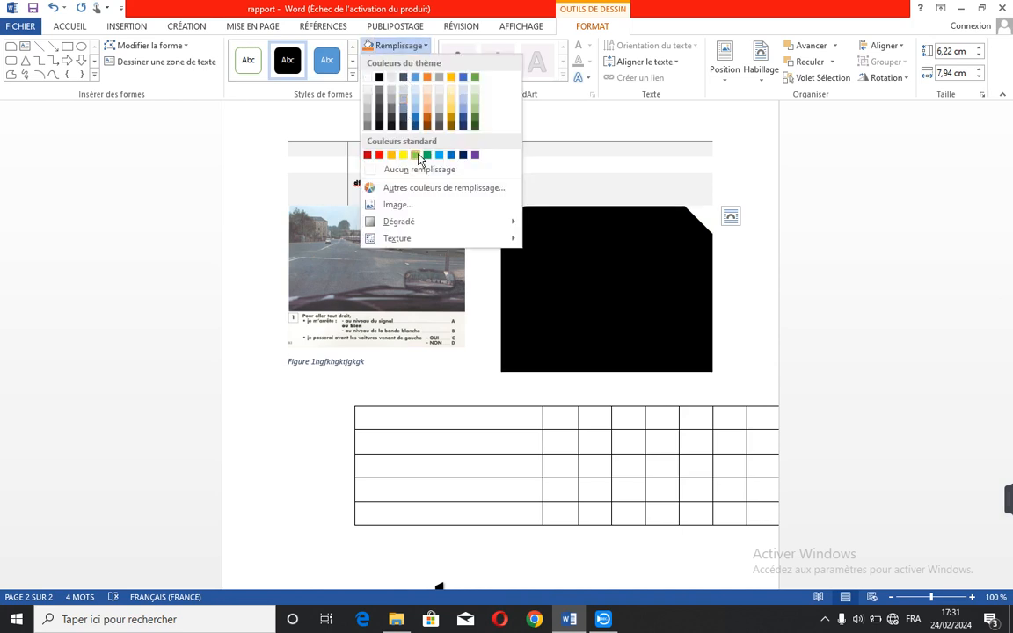
click(420, 155)
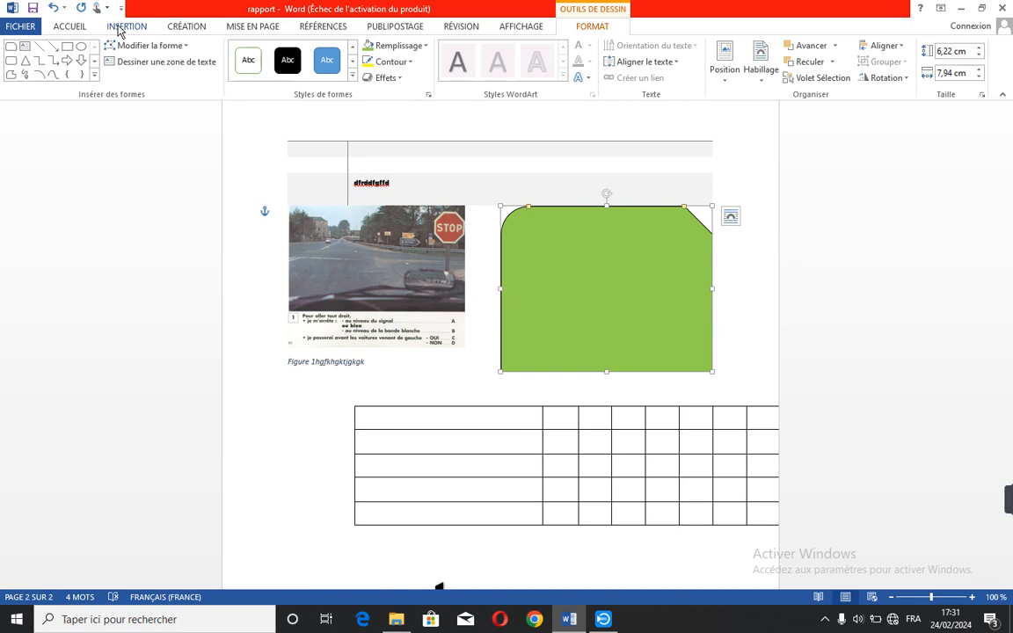
Insert a SmartArt graphic with the "Liste de blocs simple" layout.
click(121, 27)
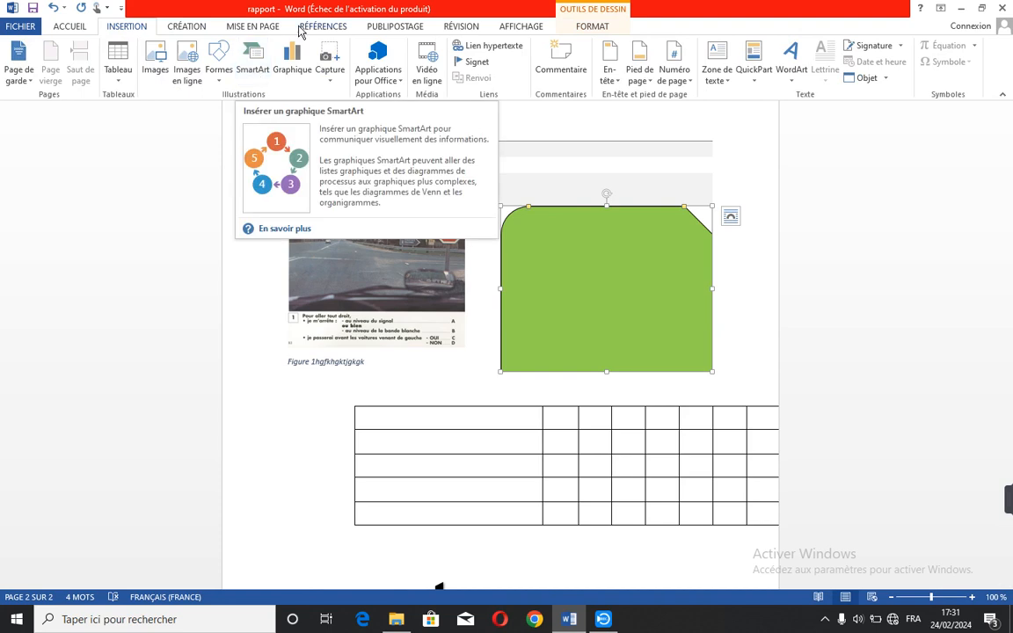
click(255, 63)
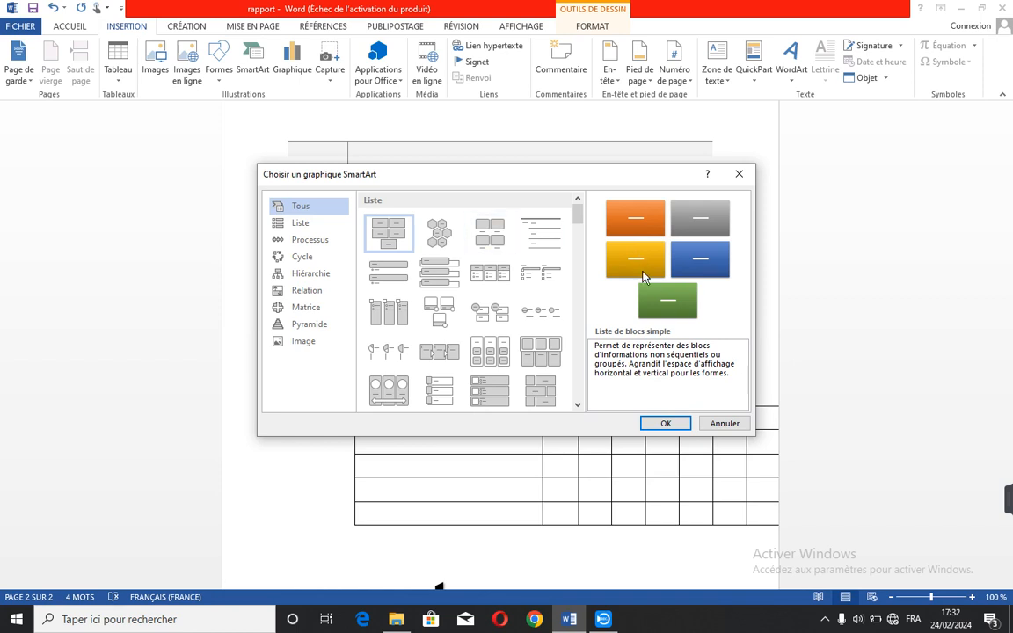
click(665, 424)
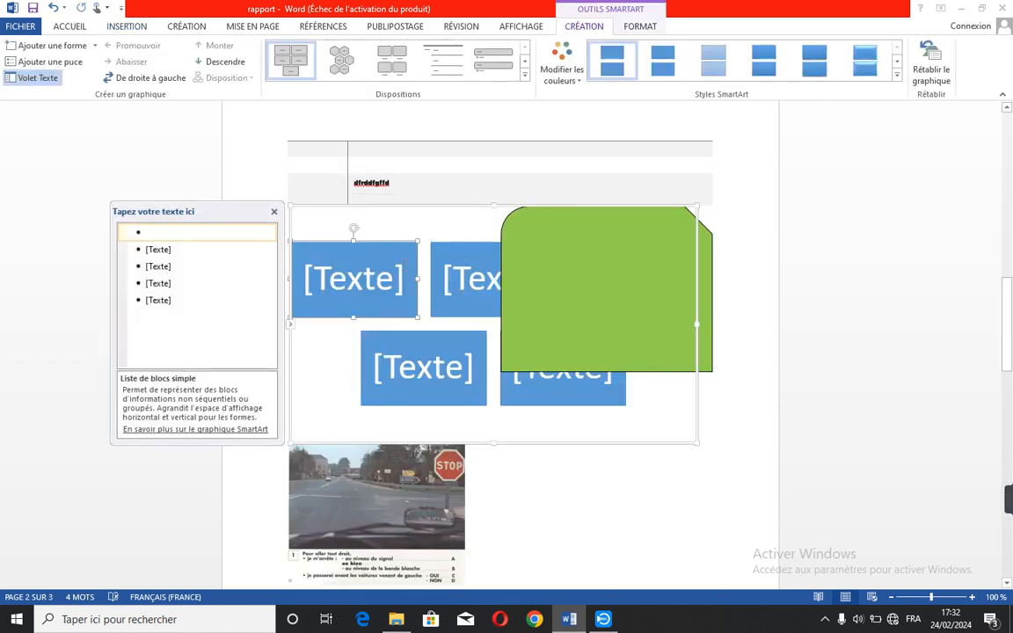
Move the green shape off the SmartArt graphic, down over the side of the road picture below it.
click(664, 253)
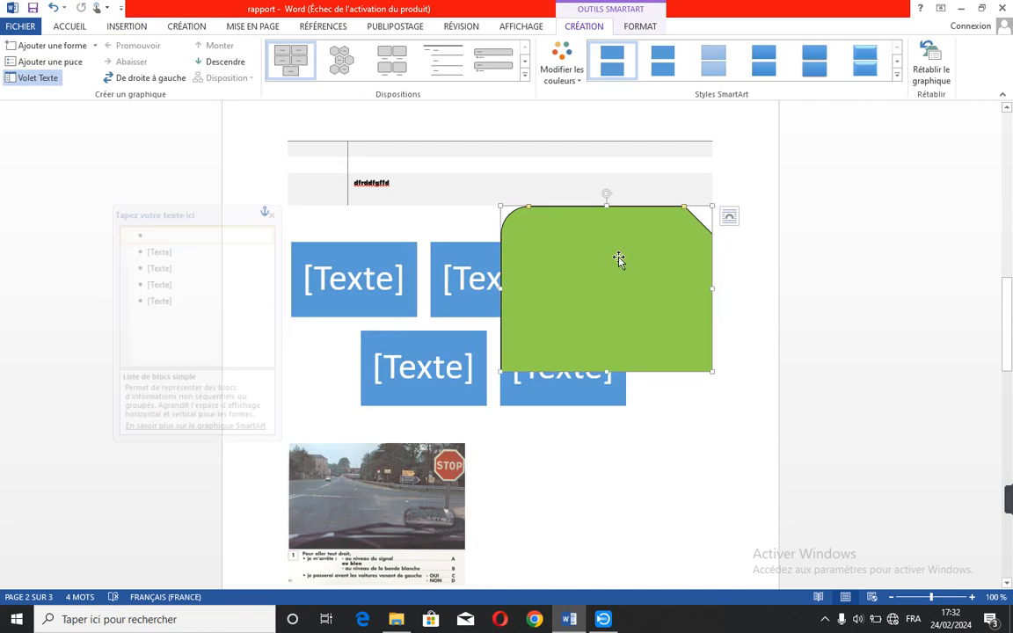
click(674, 261)
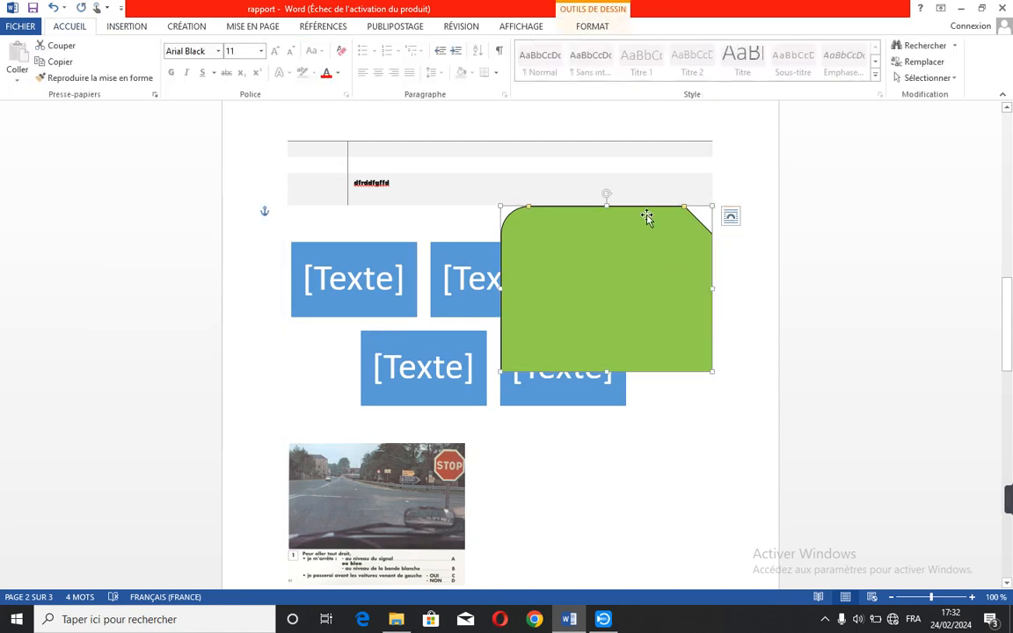
drag(654, 272, 538, 252)
drag(370, 314, 513, 628)
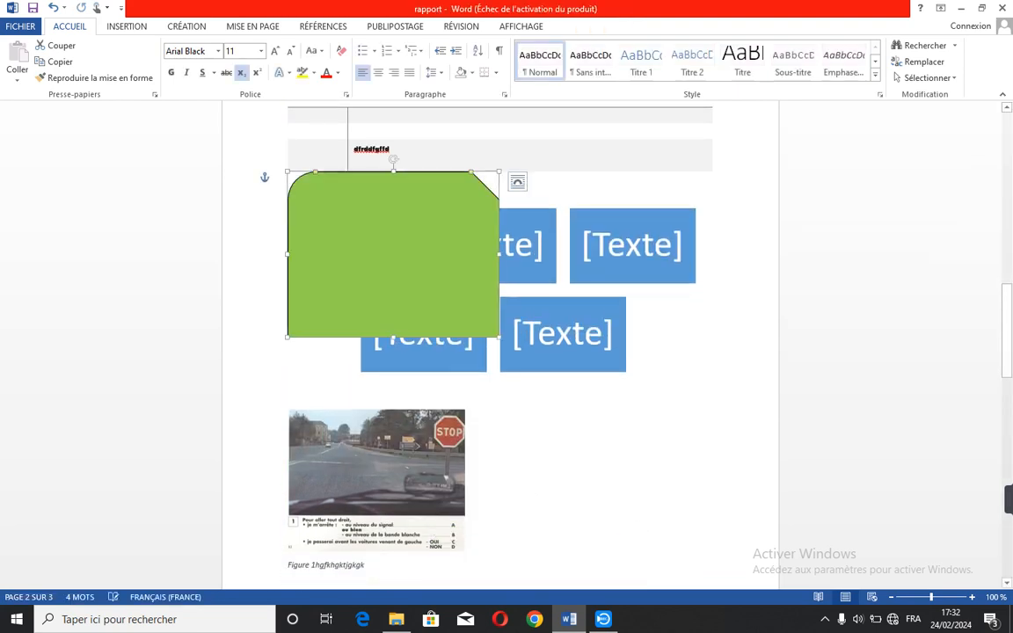
drag(441, 256, 573, 487)
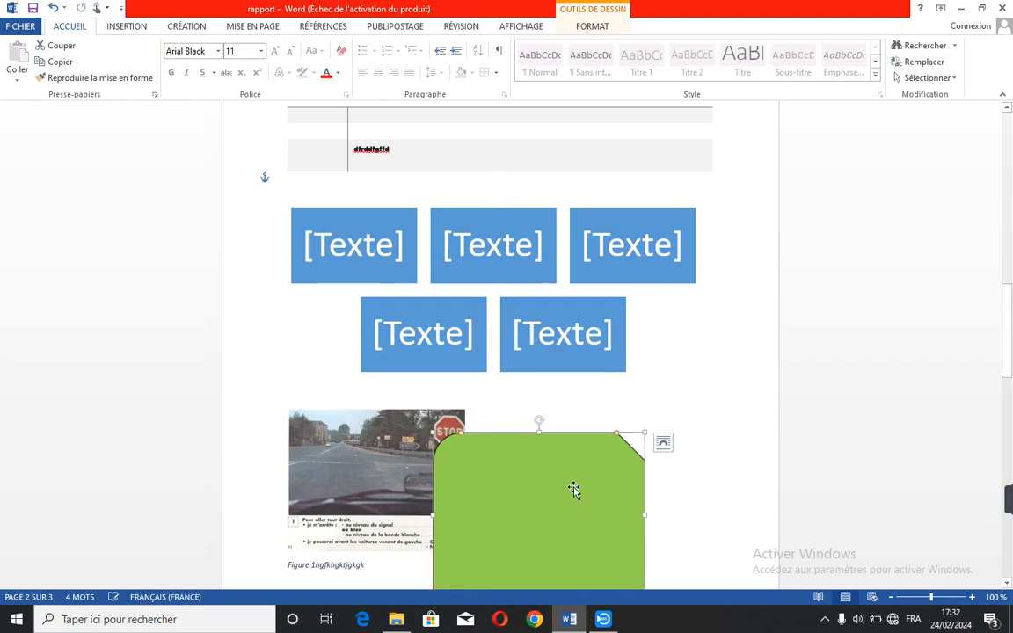
Examine the SmartArt graphic's five text blocks and the available SmartArt layouts.
click(351, 246)
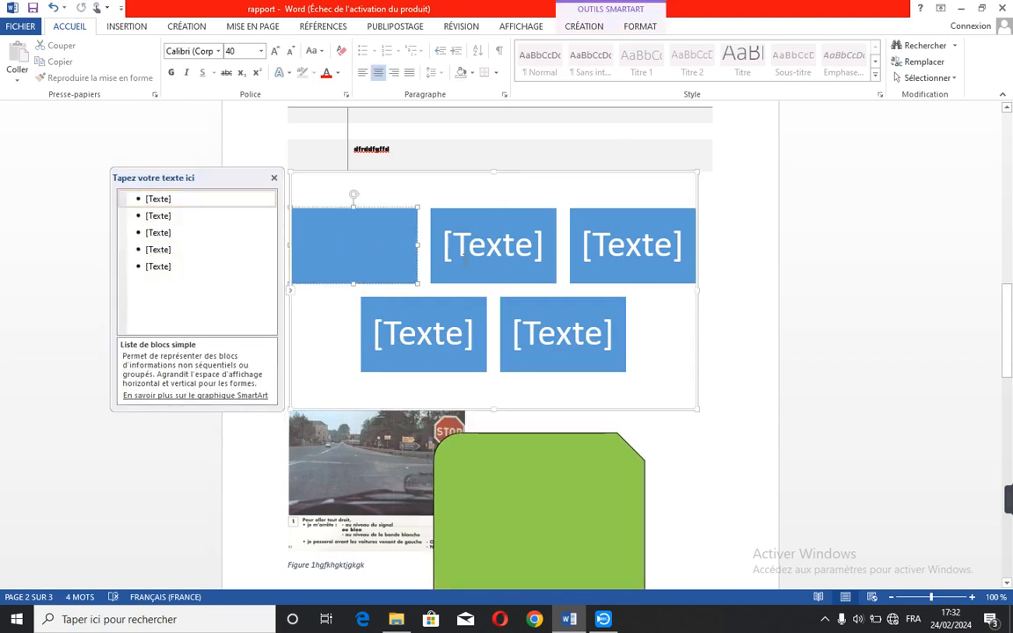
click(487, 256)
click(630, 268)
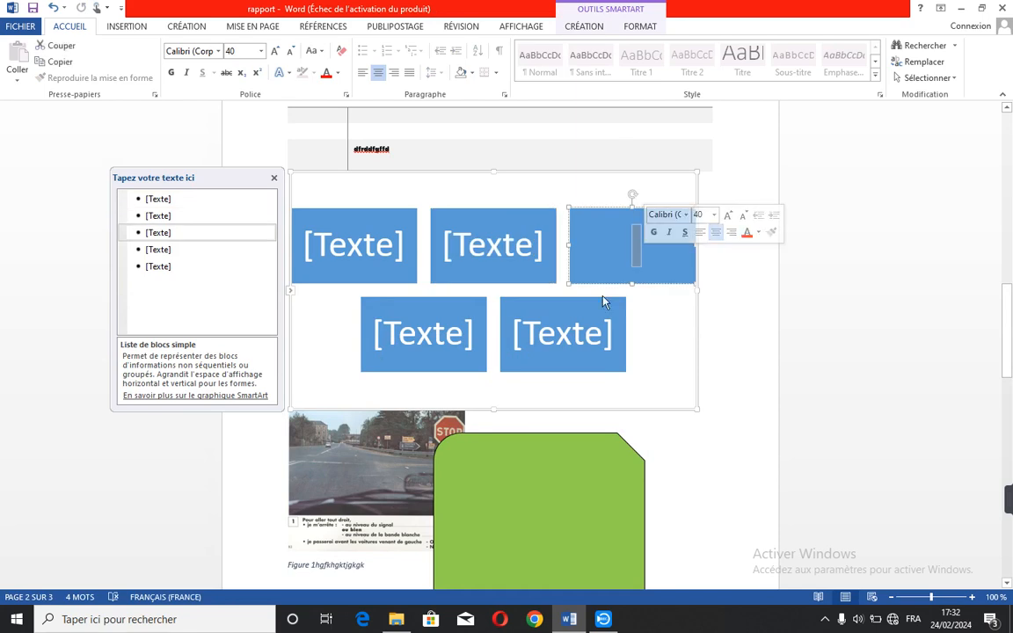
click(581, 322)
click(409, 338)
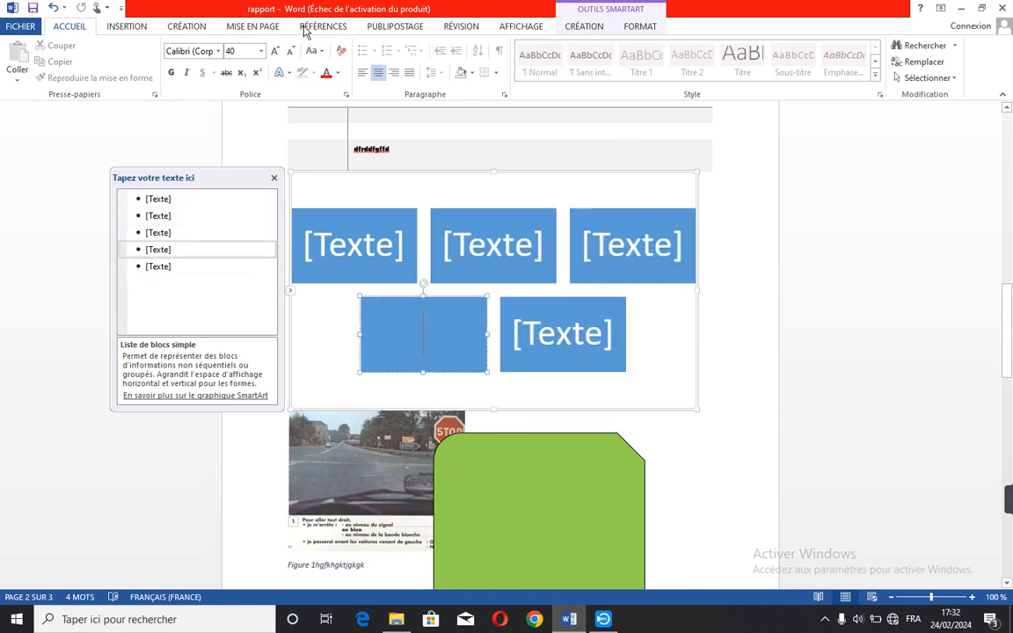
click(127, 27)
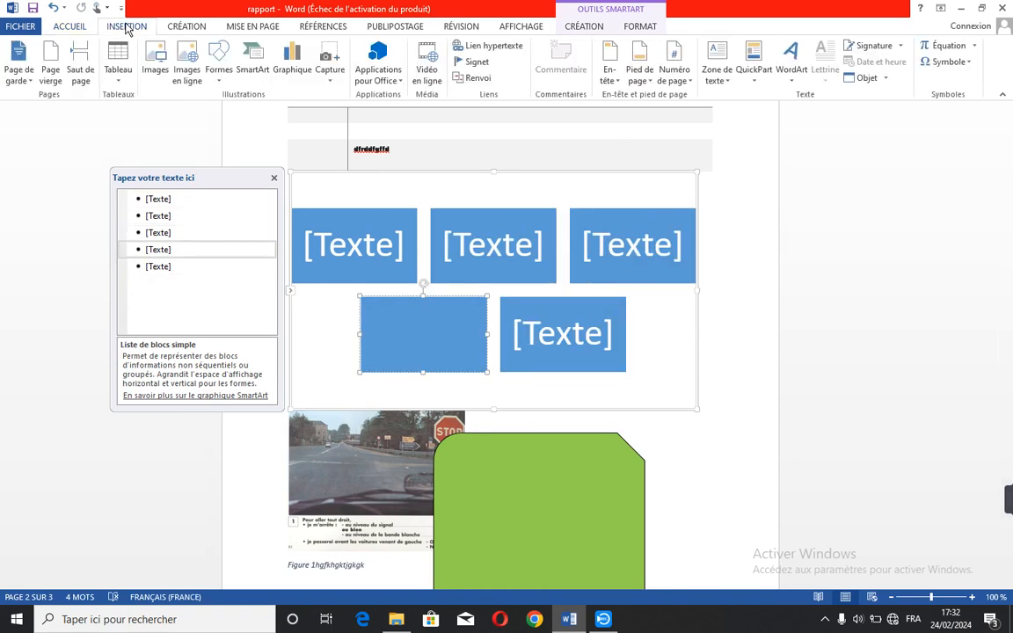
click(252, 71)
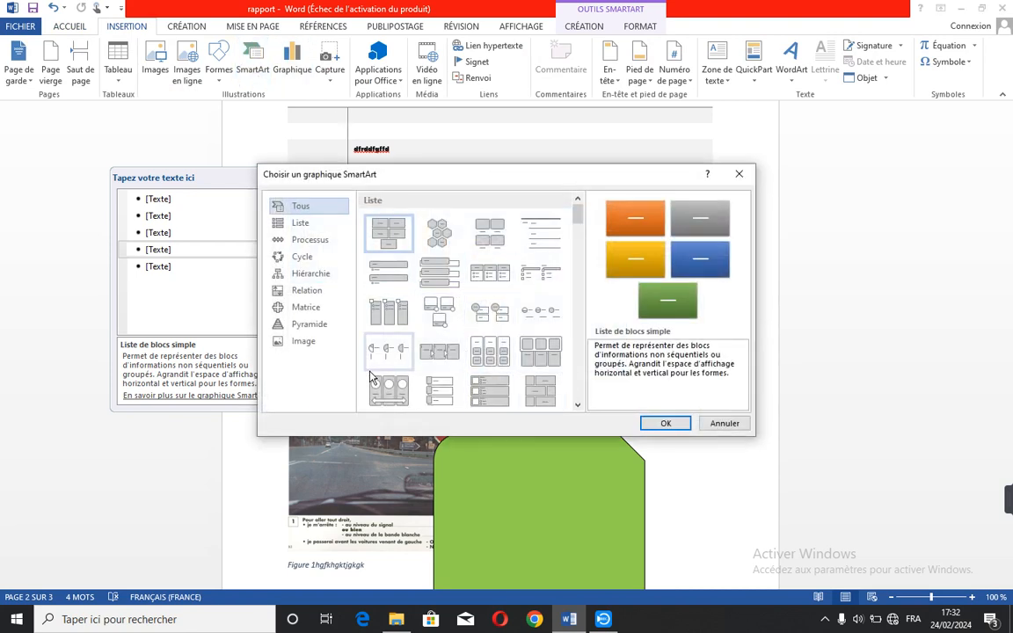
key(Return)
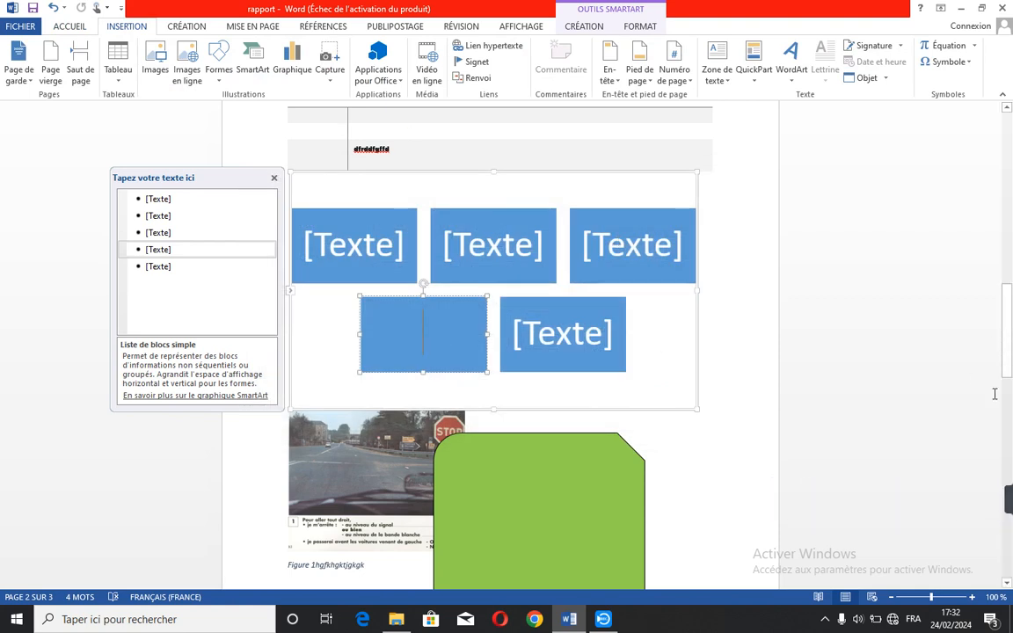
Insert a stacked column chart (Histogramme empilé) after the "rapport" title on page 3, dismissing the Office activation notice.
drag(1008, 309, 1007, 435)
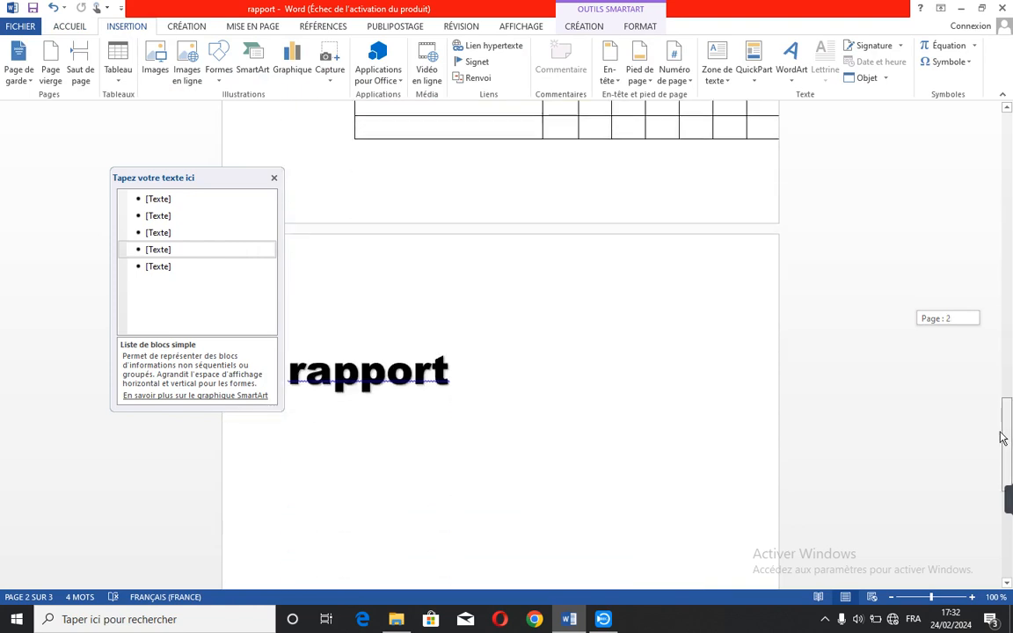
click(573, 368)
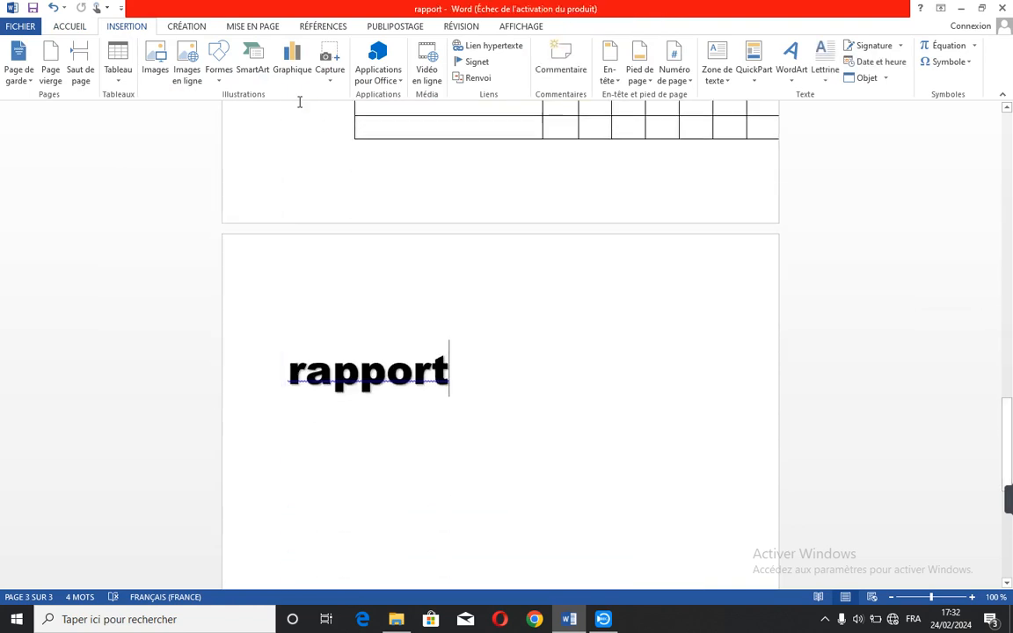
click(292, 60)
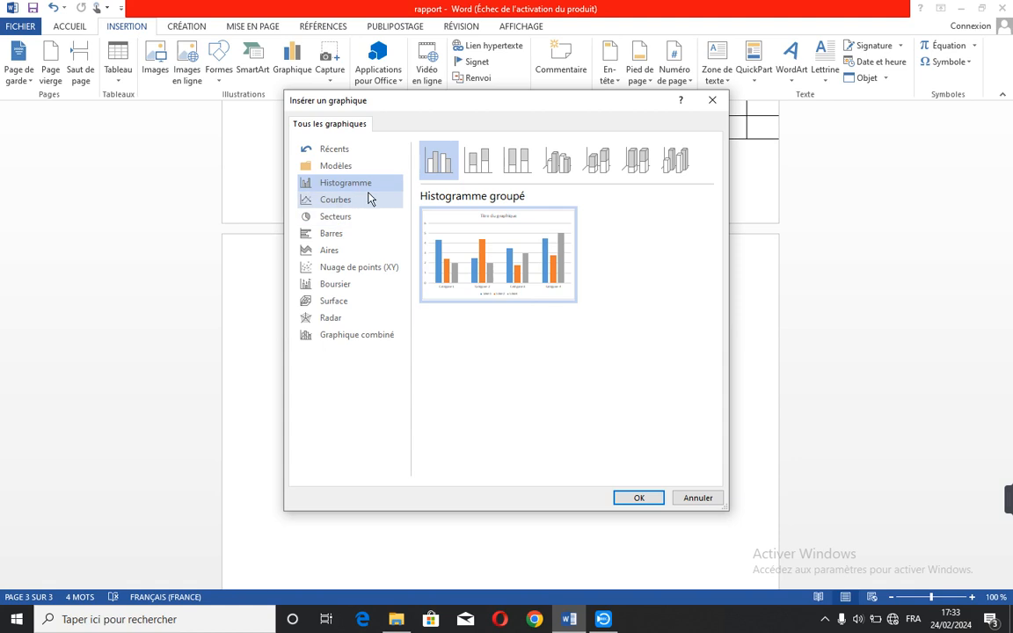
click(478, 168)
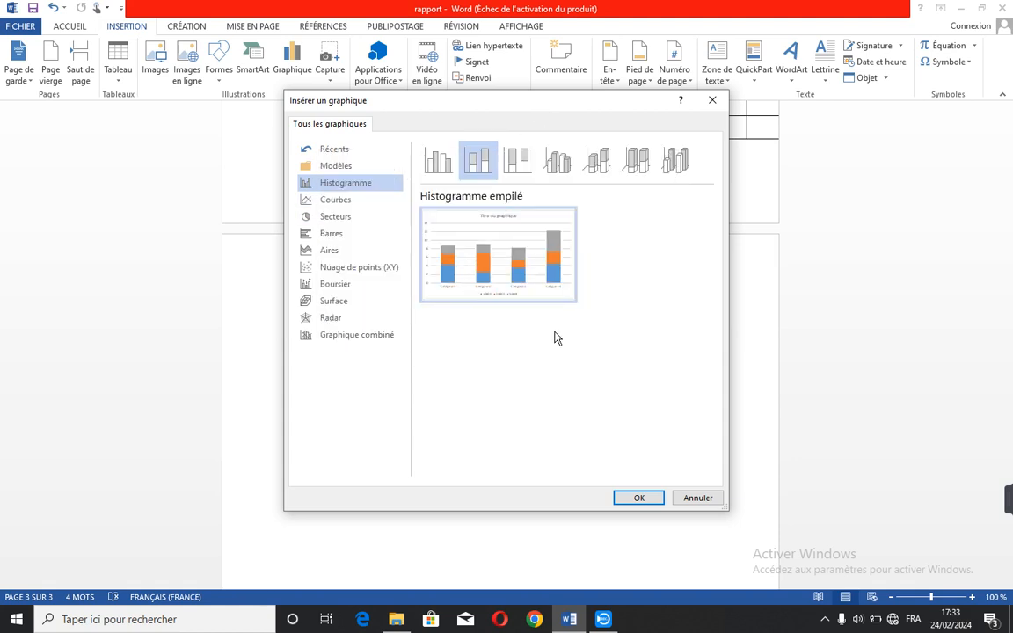
mouse_move(517, 268)
click(639, 498)
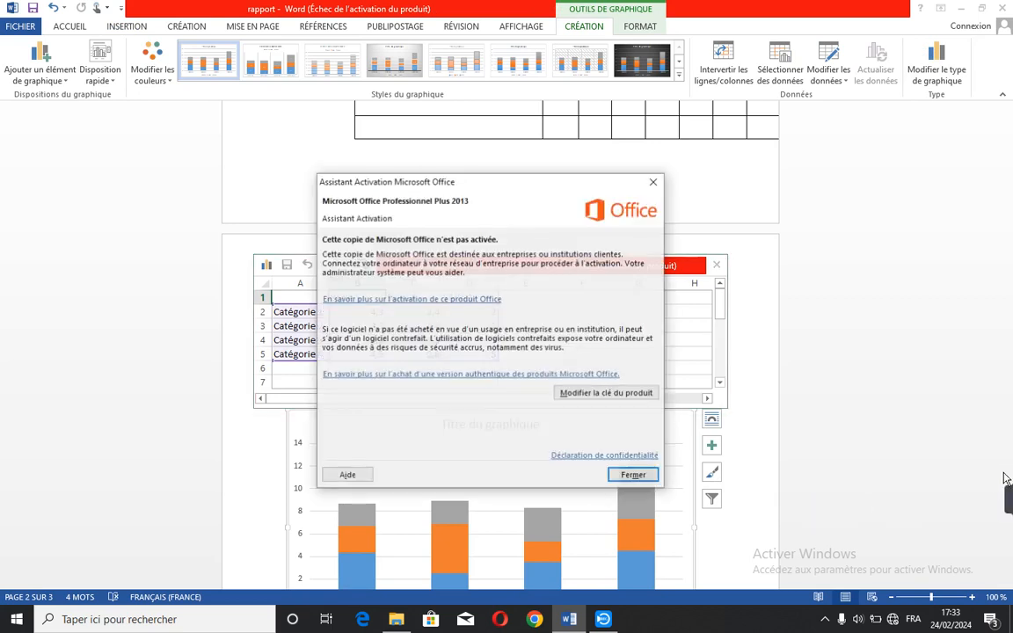
click(627, 478)
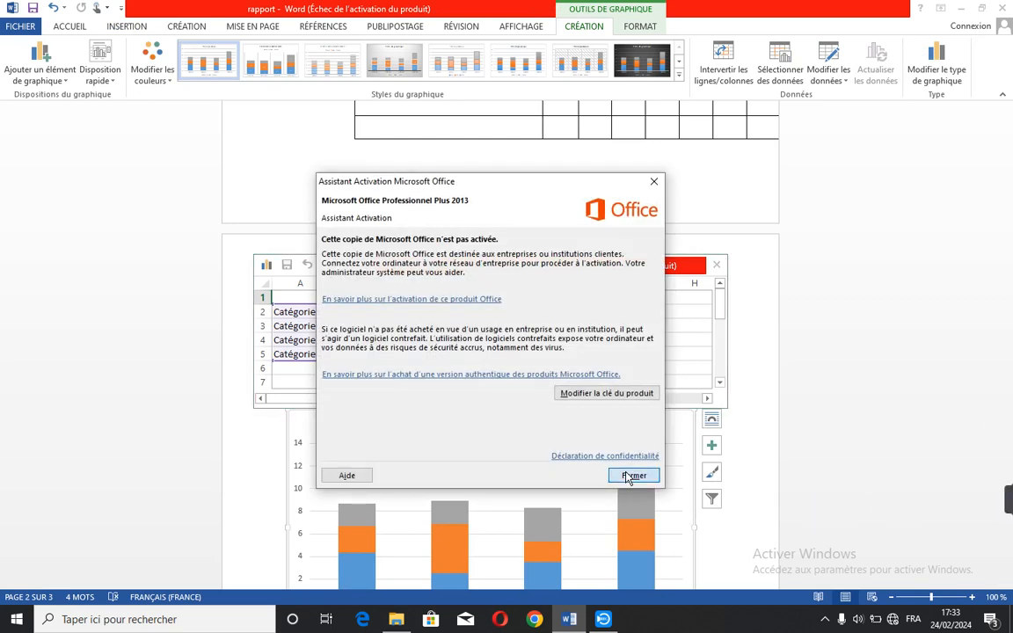
Look through the category and series values in the chart's data sheet and close it.
key(Down)
key(Down)
key(Down)
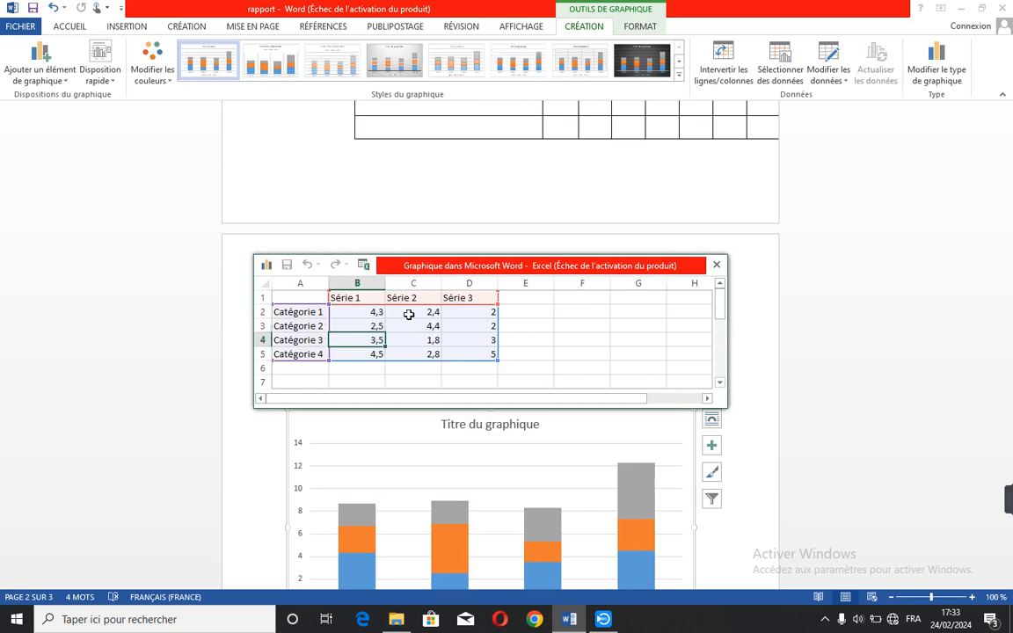
click(376, 314)
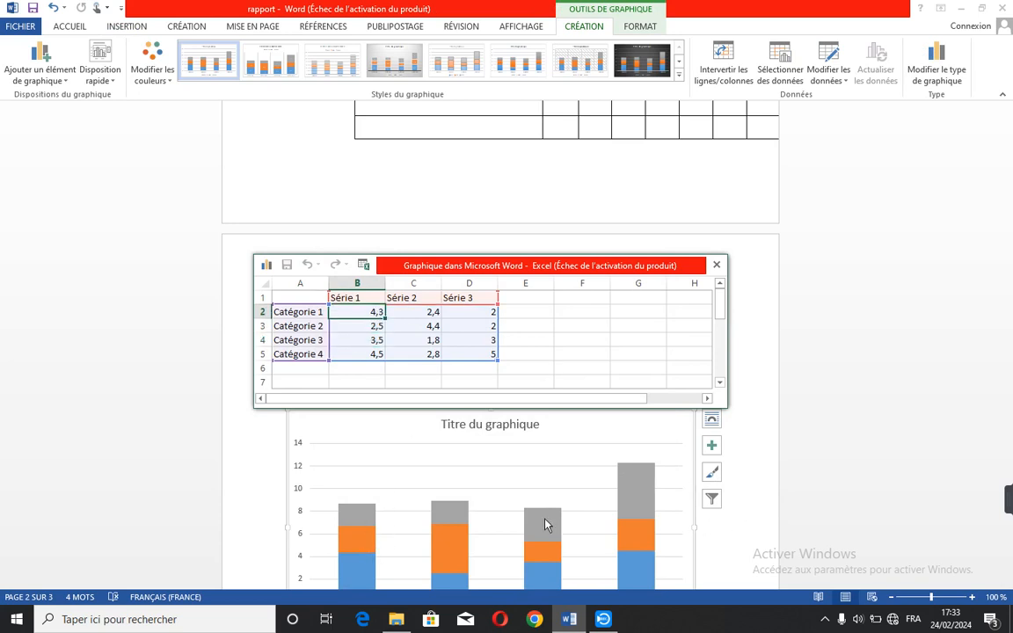
click(627, 504)
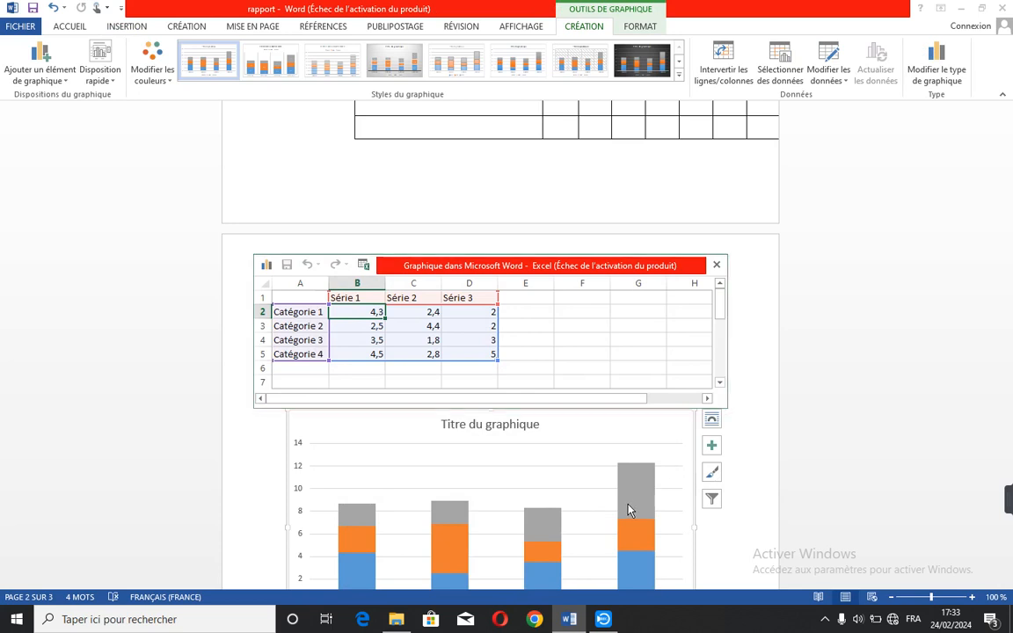
click(719, 322)
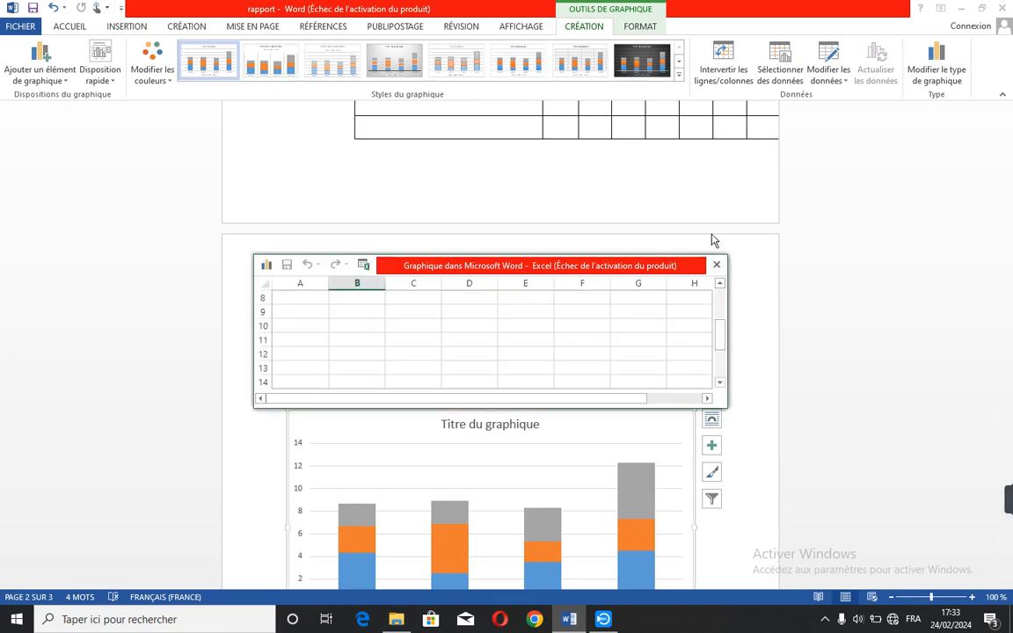
click(717, 266)
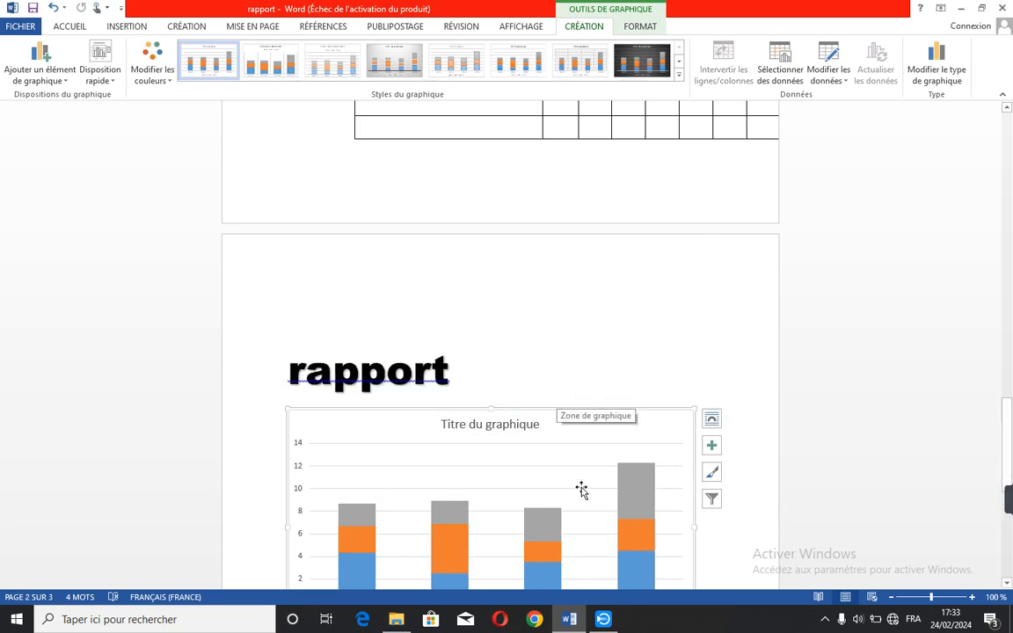
Examine the stacked chart's title and the segments of its three series across the categories.
click(626, 475)
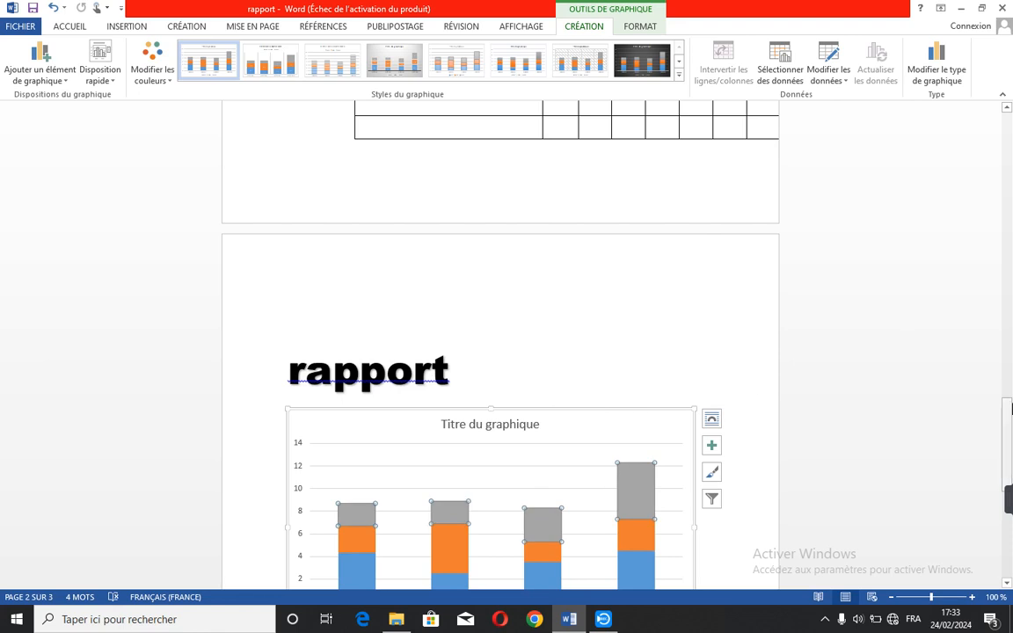
drag(1008, 412, 1008, 451)
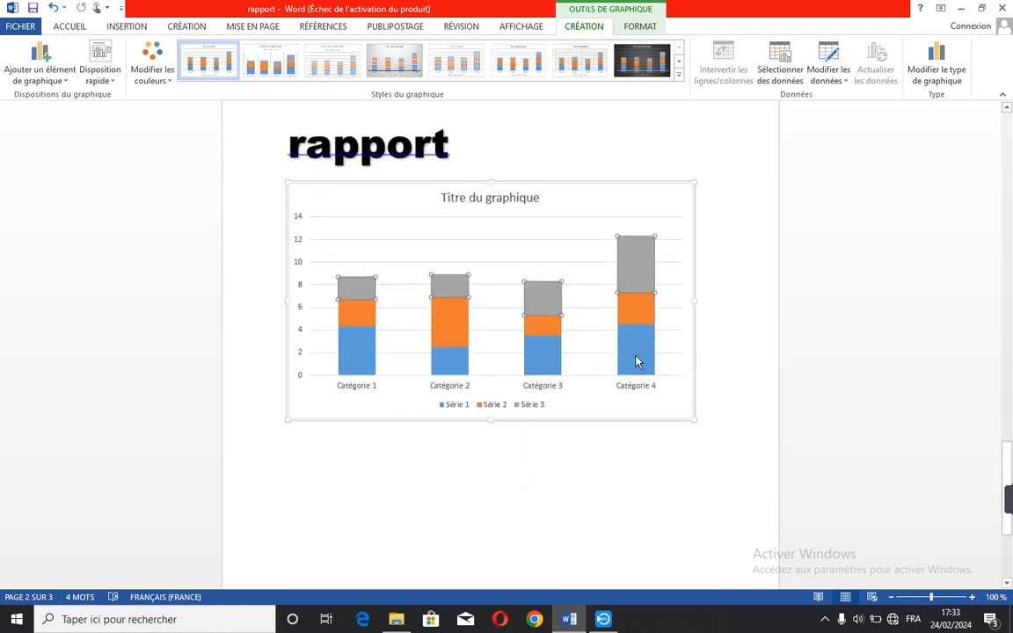
click(476, 200)
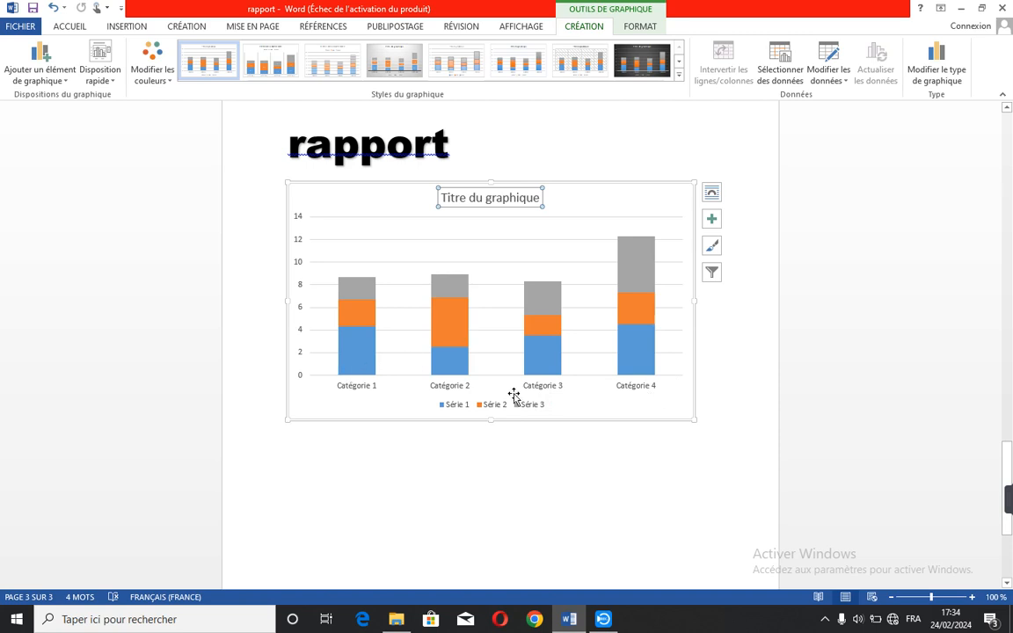
click(637, 320)
click(637, 269)
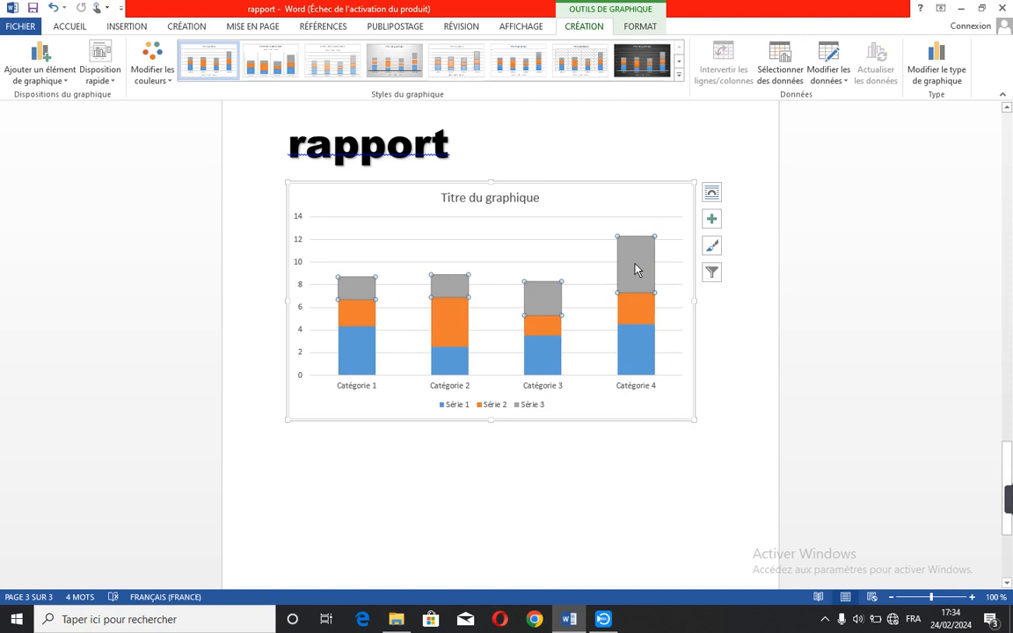
click(634, 361)
click(542, 350)
click(537, 323)
click(542, 285)
click(447, 314)
click(446, 365)
click(359, 288)
Try to insert a screenshot of the open Explorer window, and start and cancel a screen clipping.
click(123, 28)
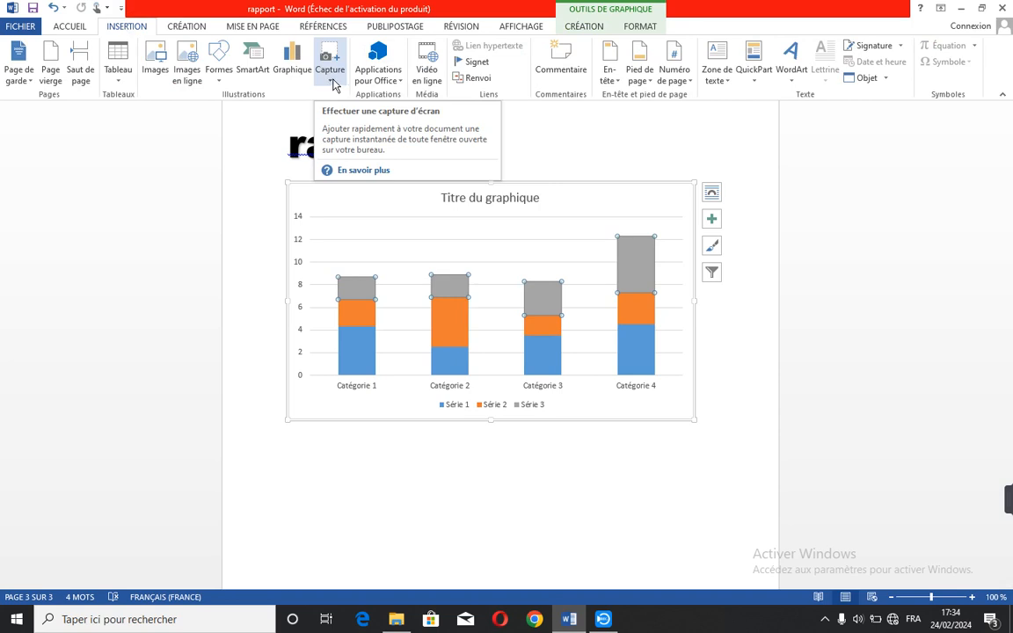
click(334, 83)
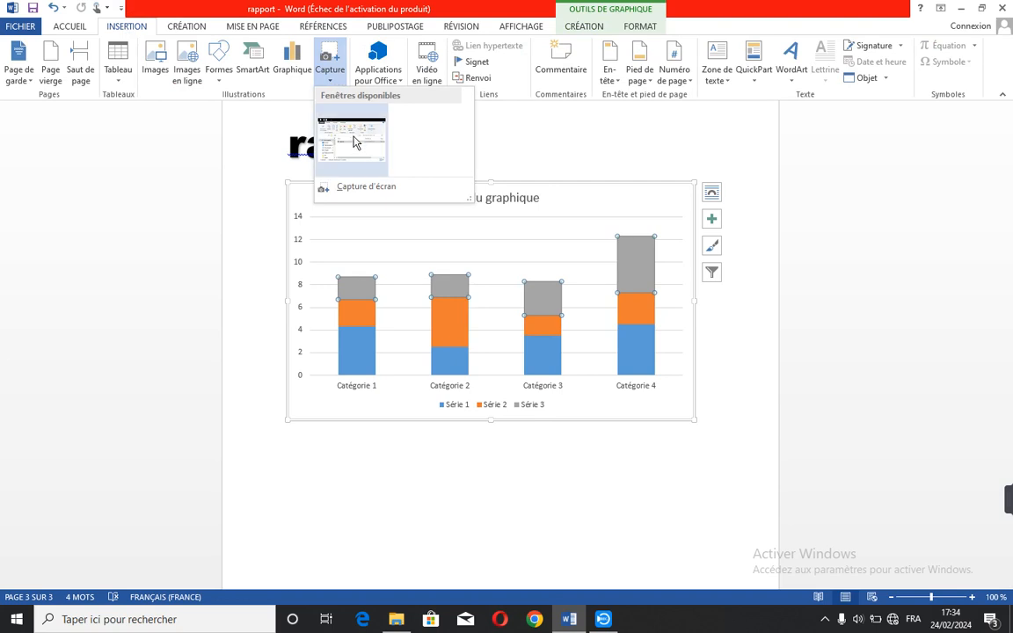
click(355, 143)
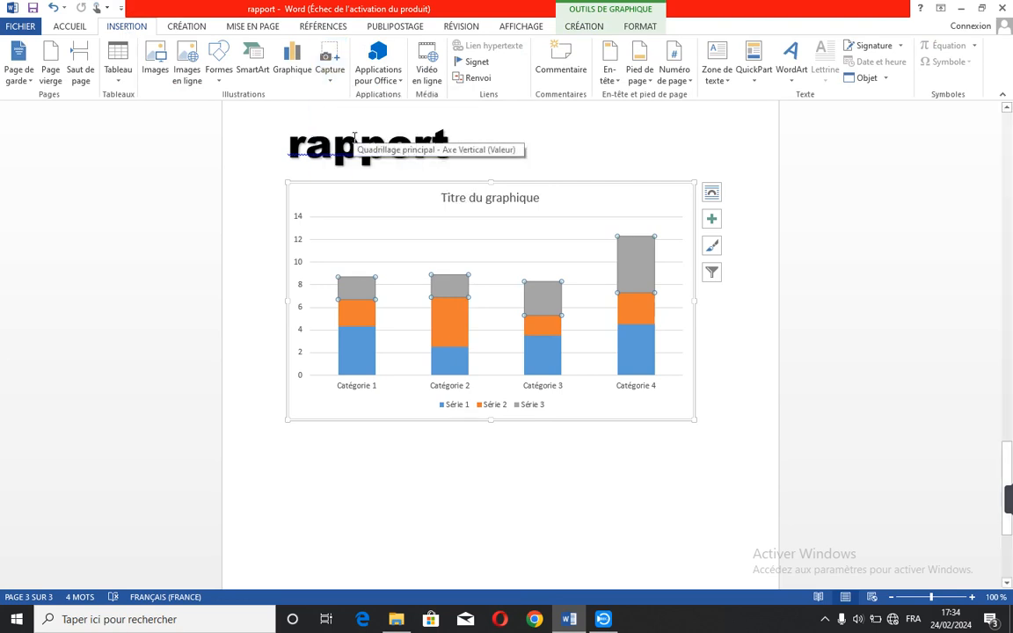
click(331, 78)
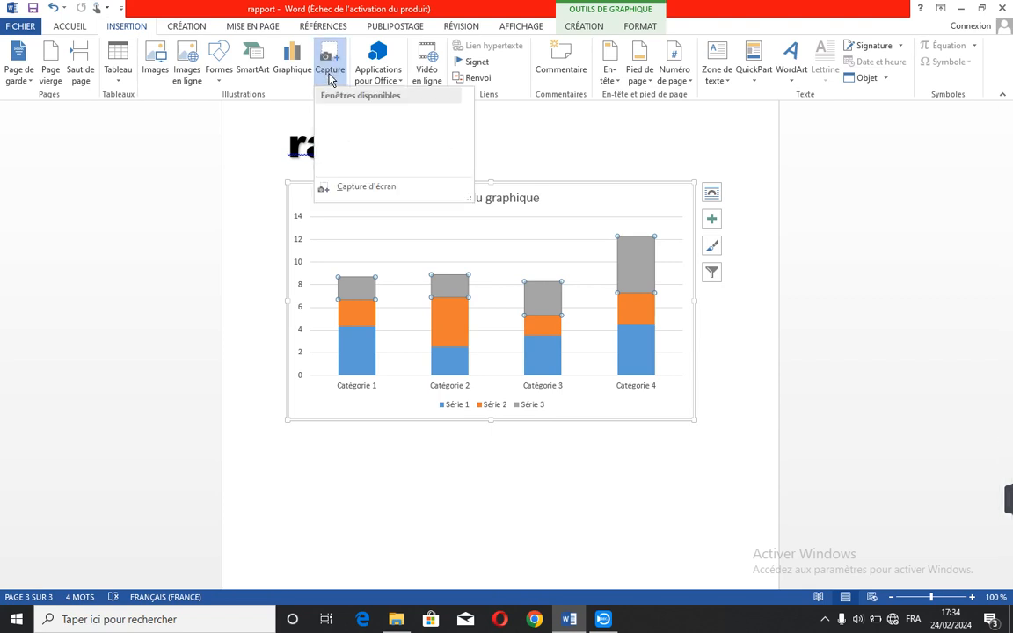
click(358, 190)
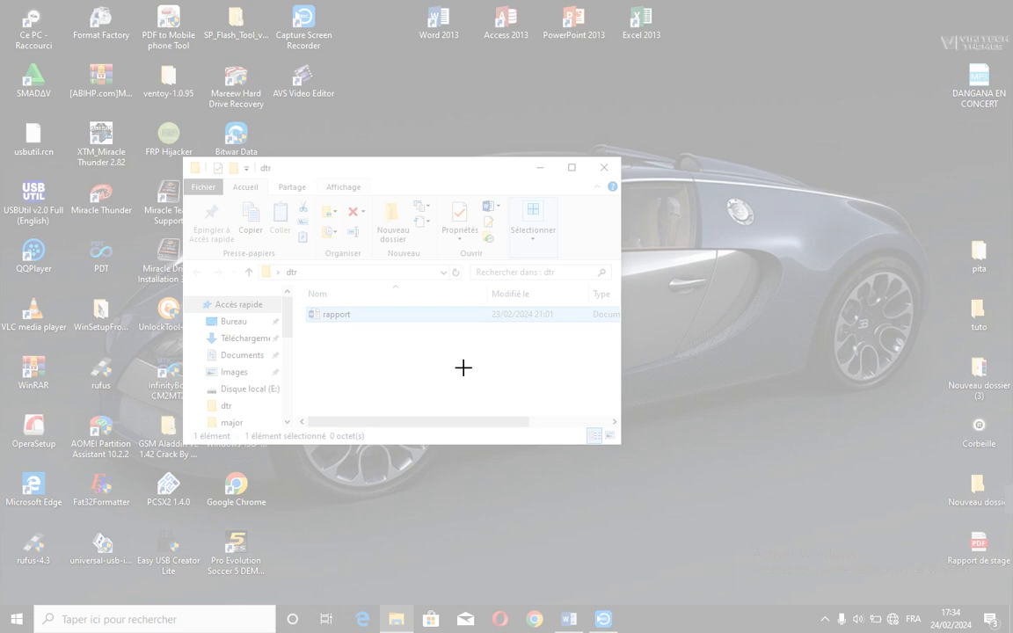
key(Escape)
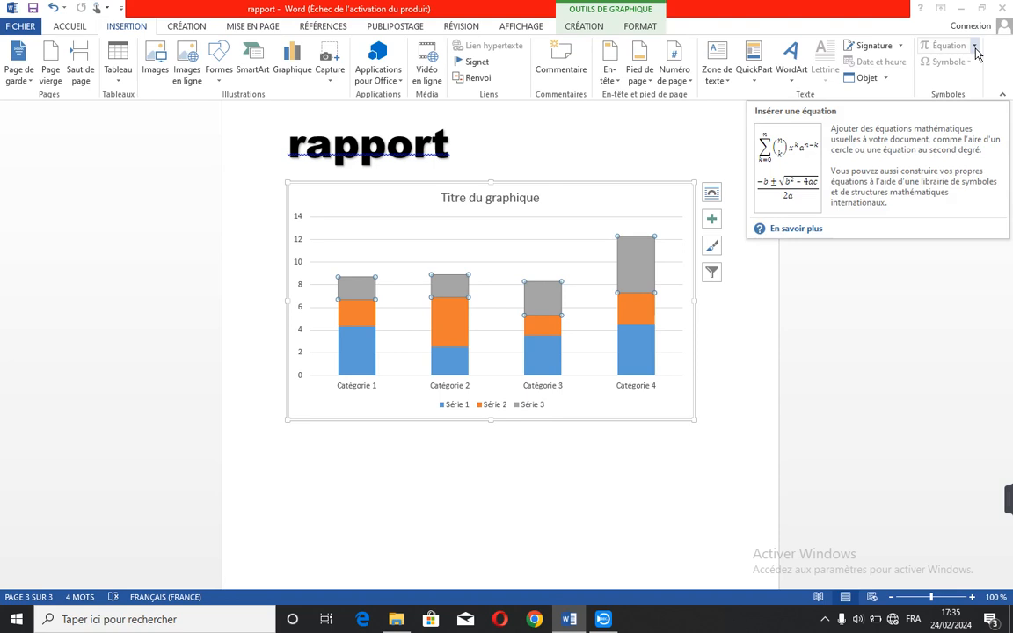
Save the current chart selection to the equation gallery as a Building Blocks entry in the Général category, inserted in its own paragraph.
click(974, 46)
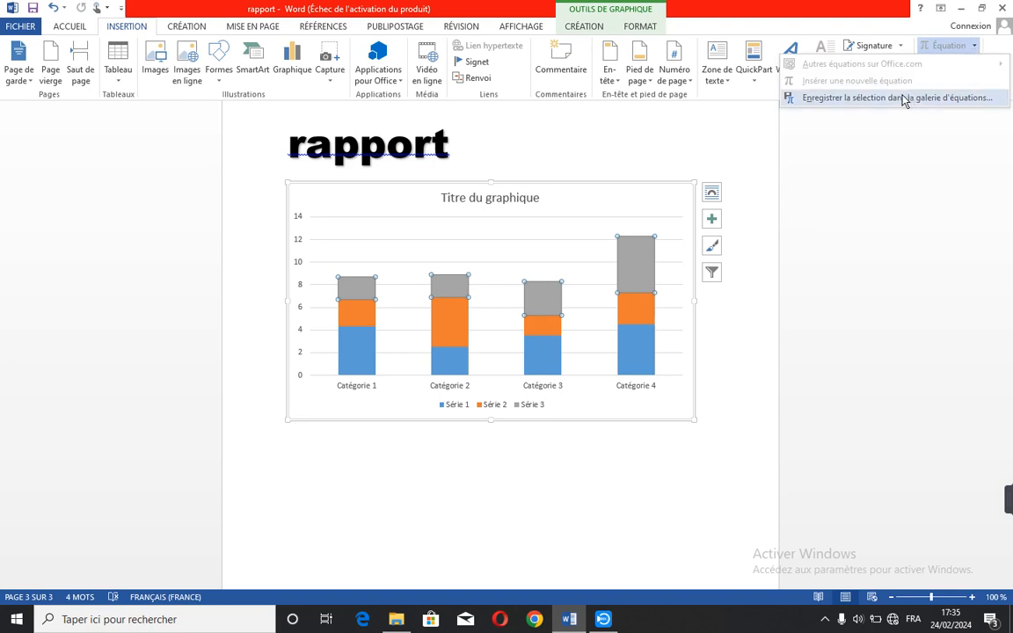
click(973, 46)
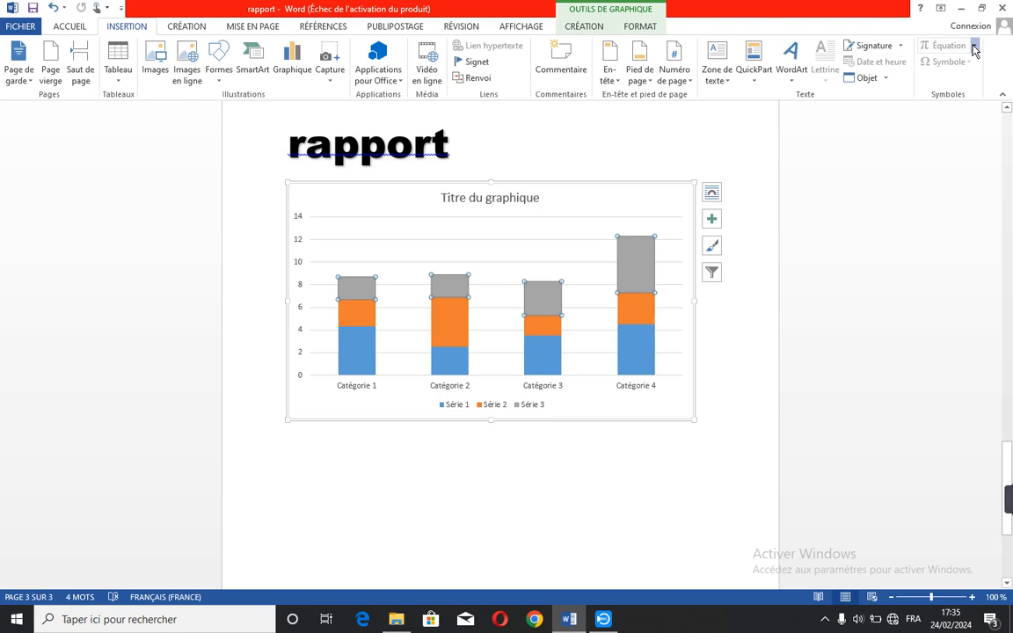
click(974, 46)
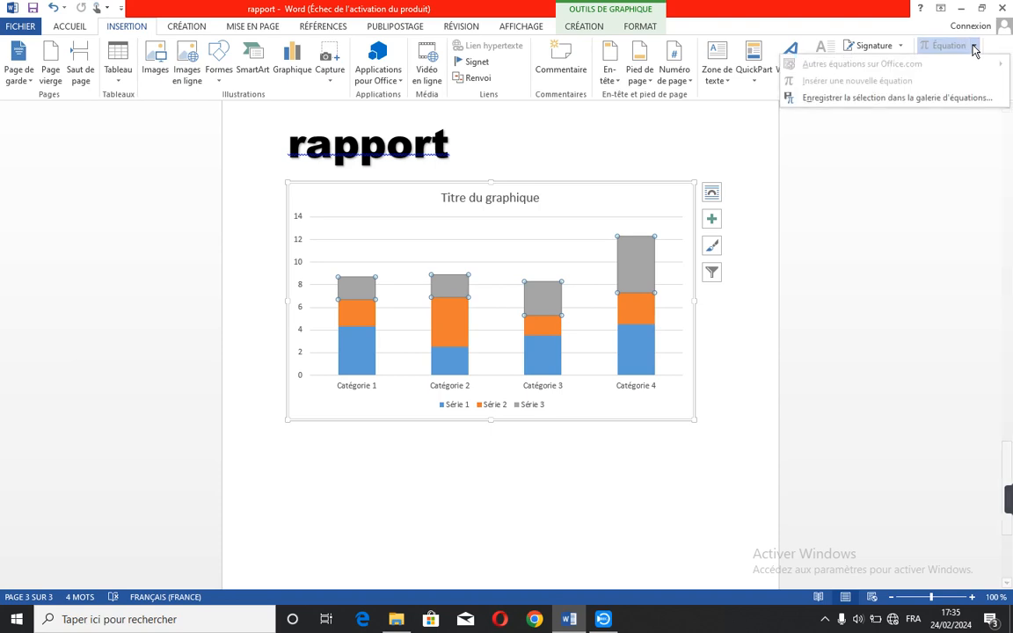
click(842, 98)
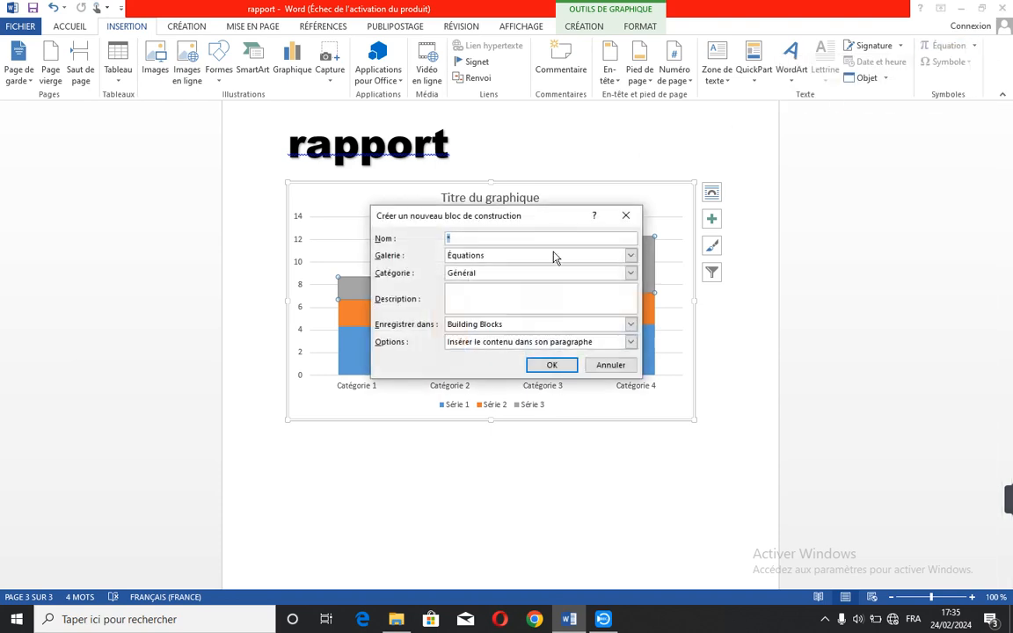
click(550, 367)
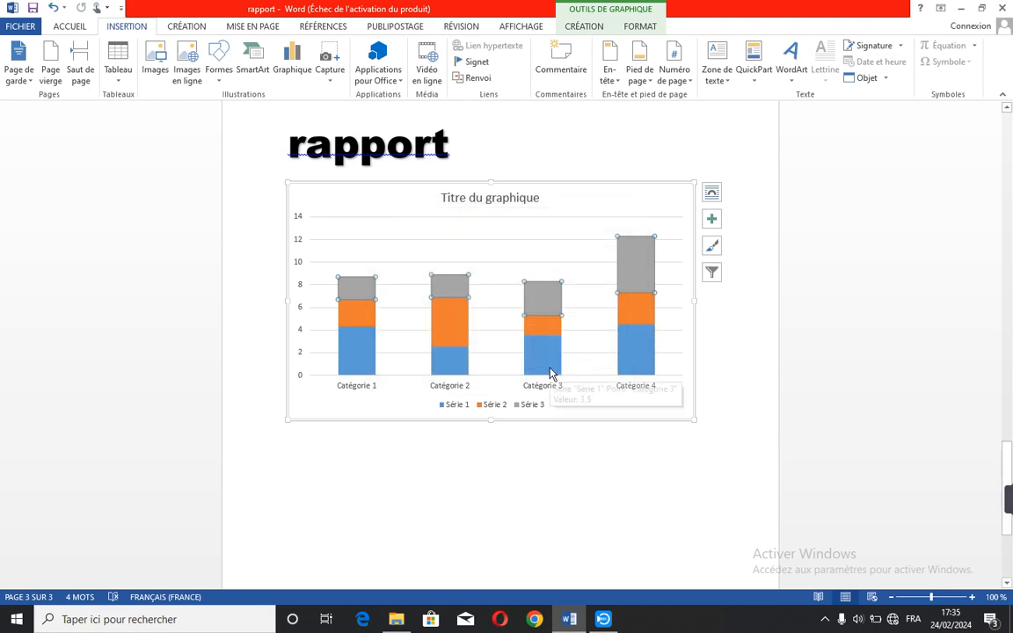